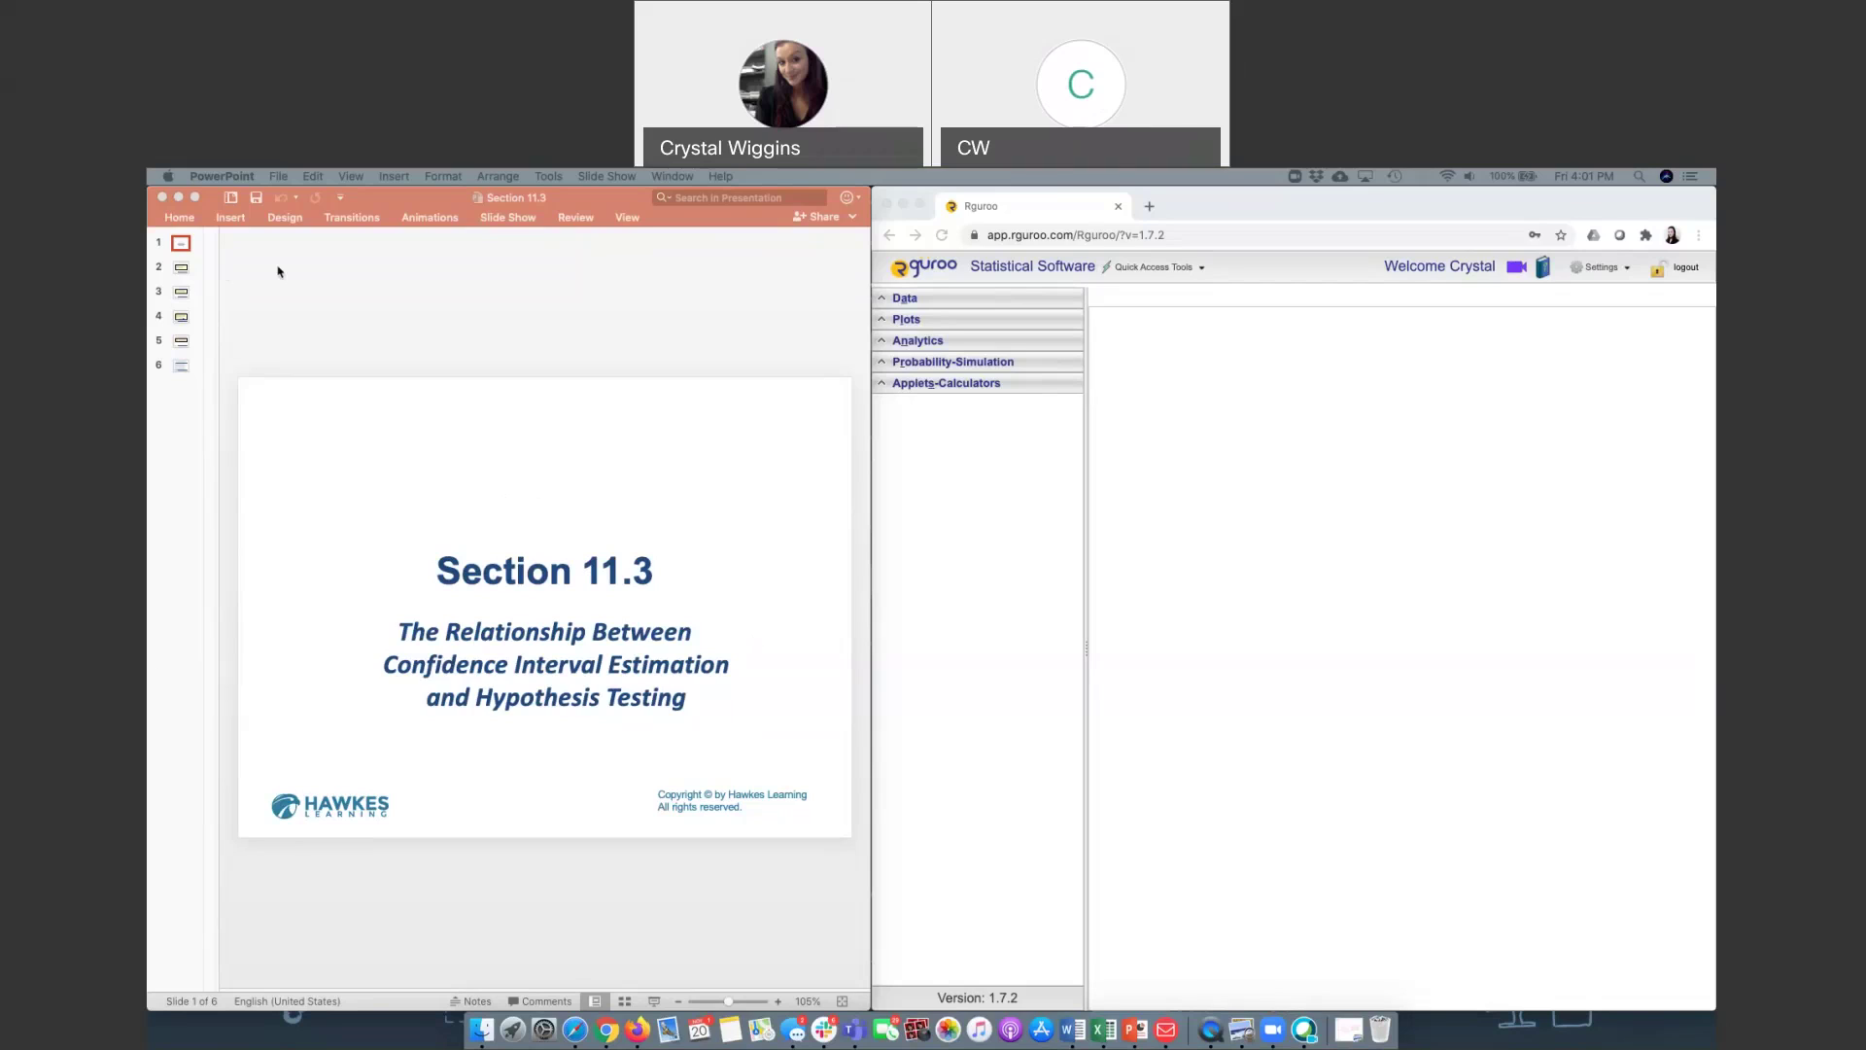
Step: Page through slides 2 to 5, ending on Step 3 about when to reject the null hypothesis
{"action": "left_click", "coordinate": [185, 273]}
{"action": "left_click", "coordinate": [184, 273]}
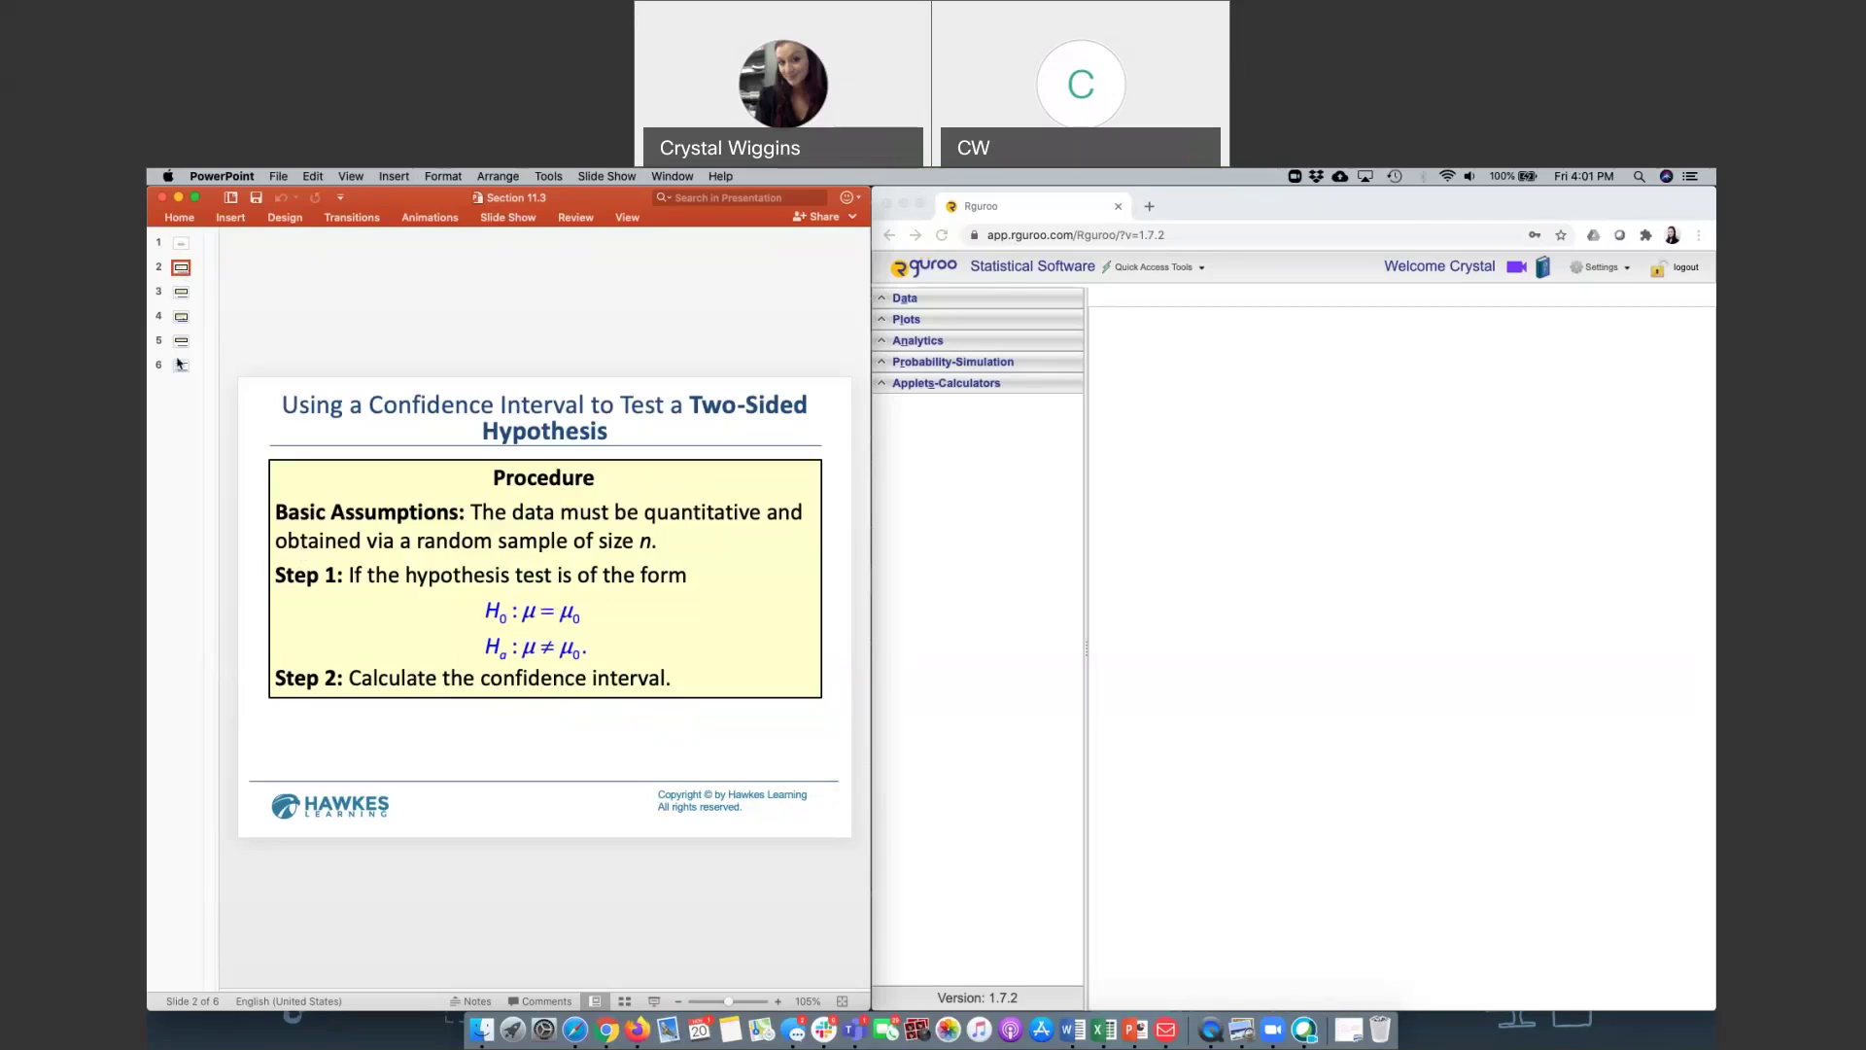
{"action": "left_click", "coordinate": [179, 293]}
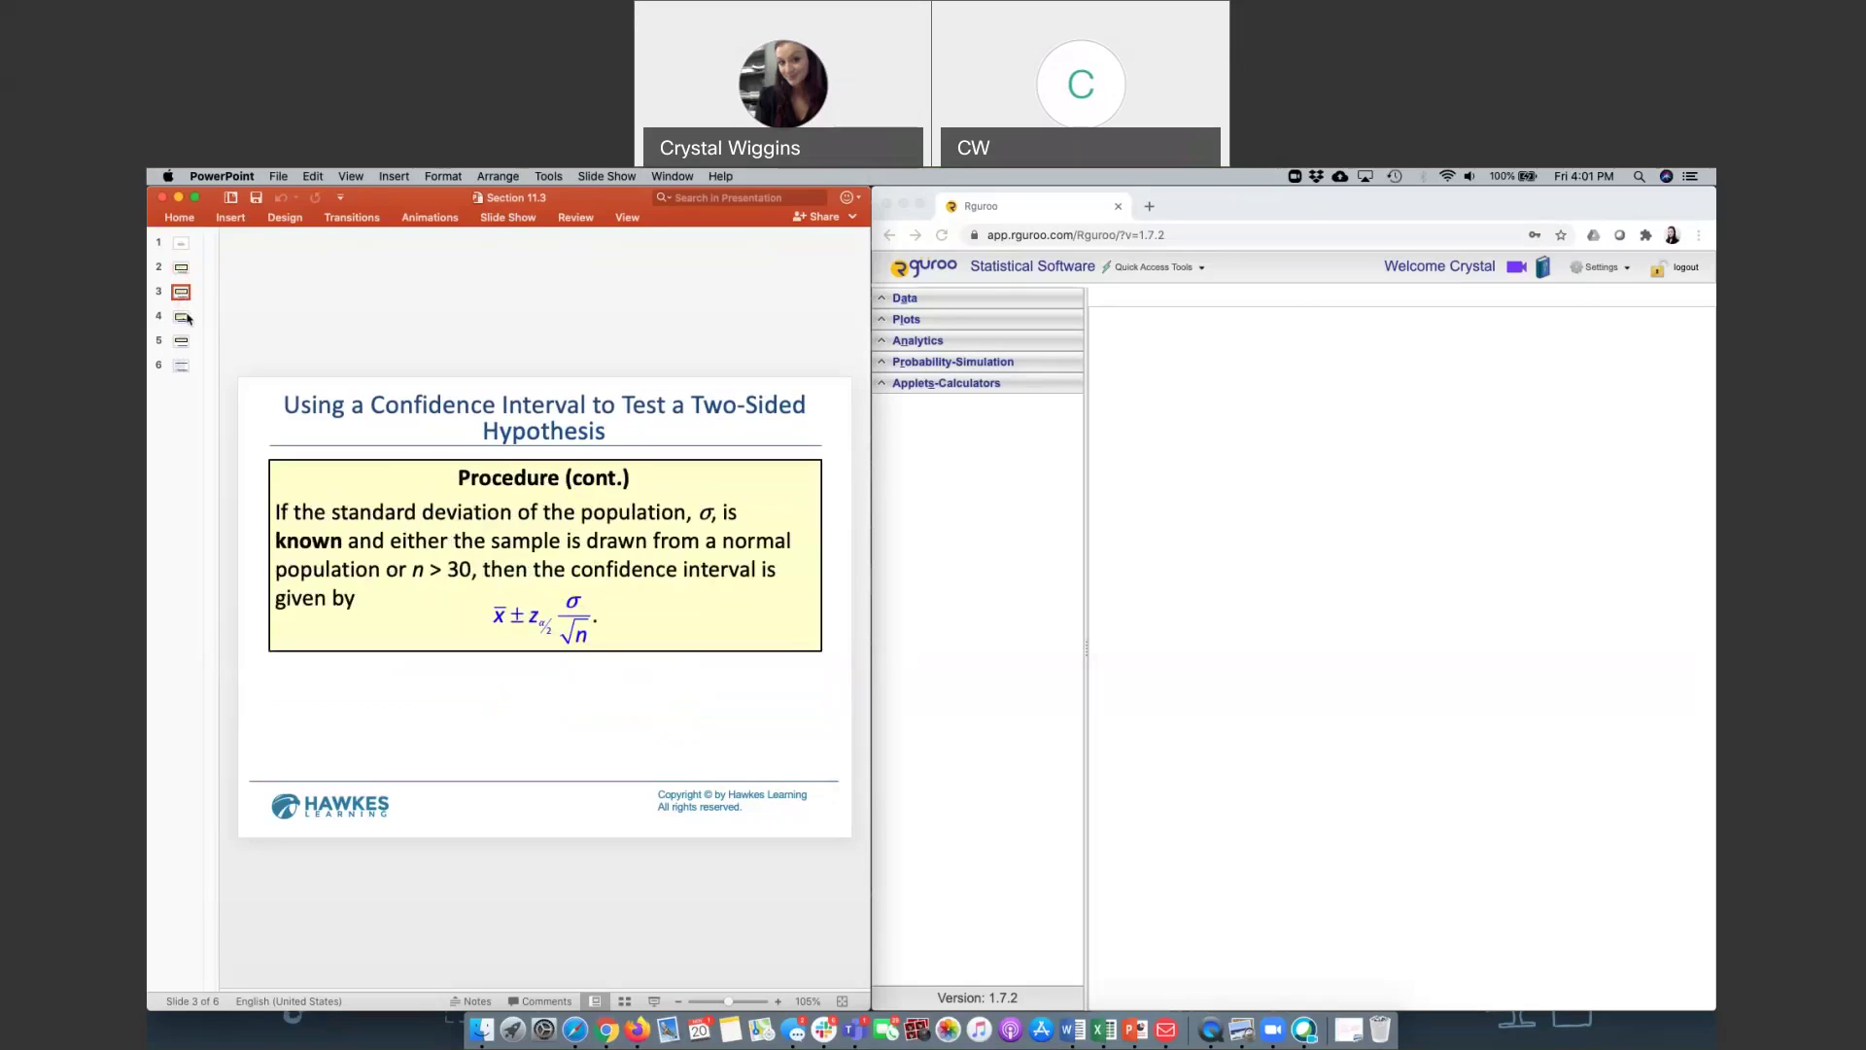
{"action": "left_click", "coordinate": [181, 317]}
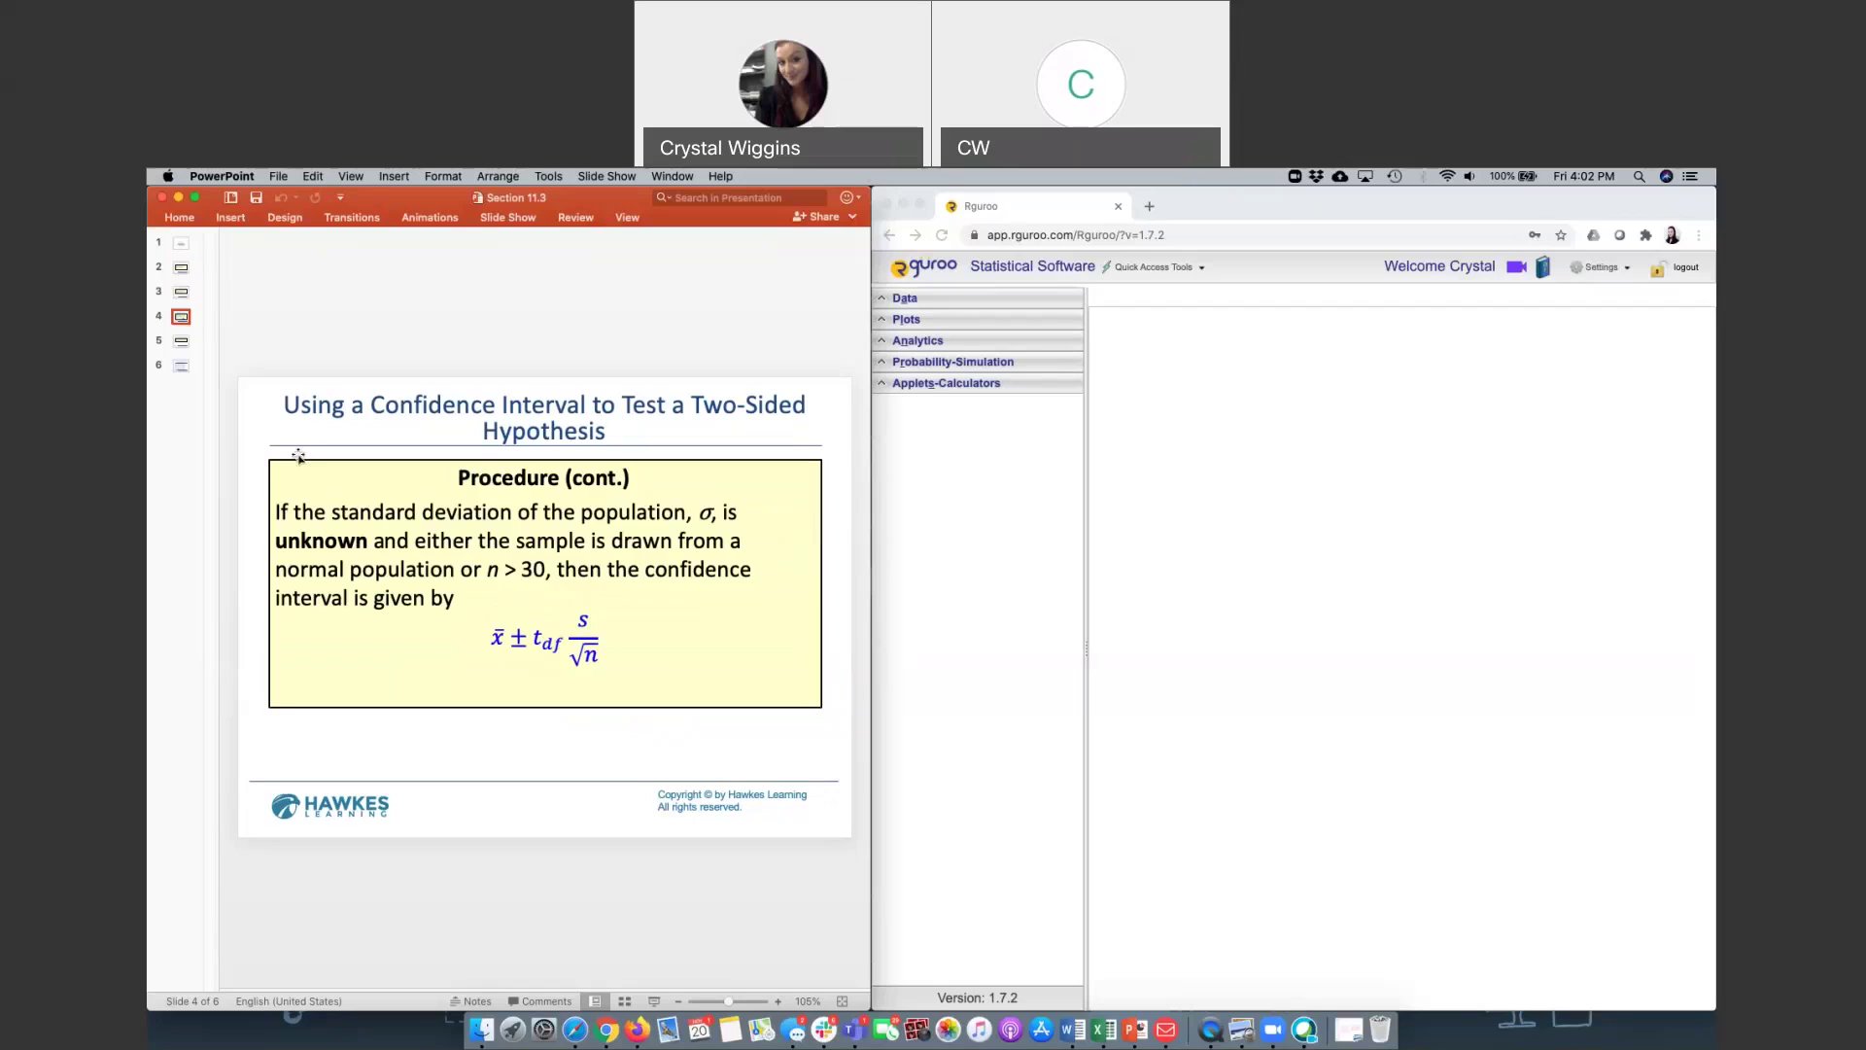
{"action": "left_click", "coordinate": [180, 341]}
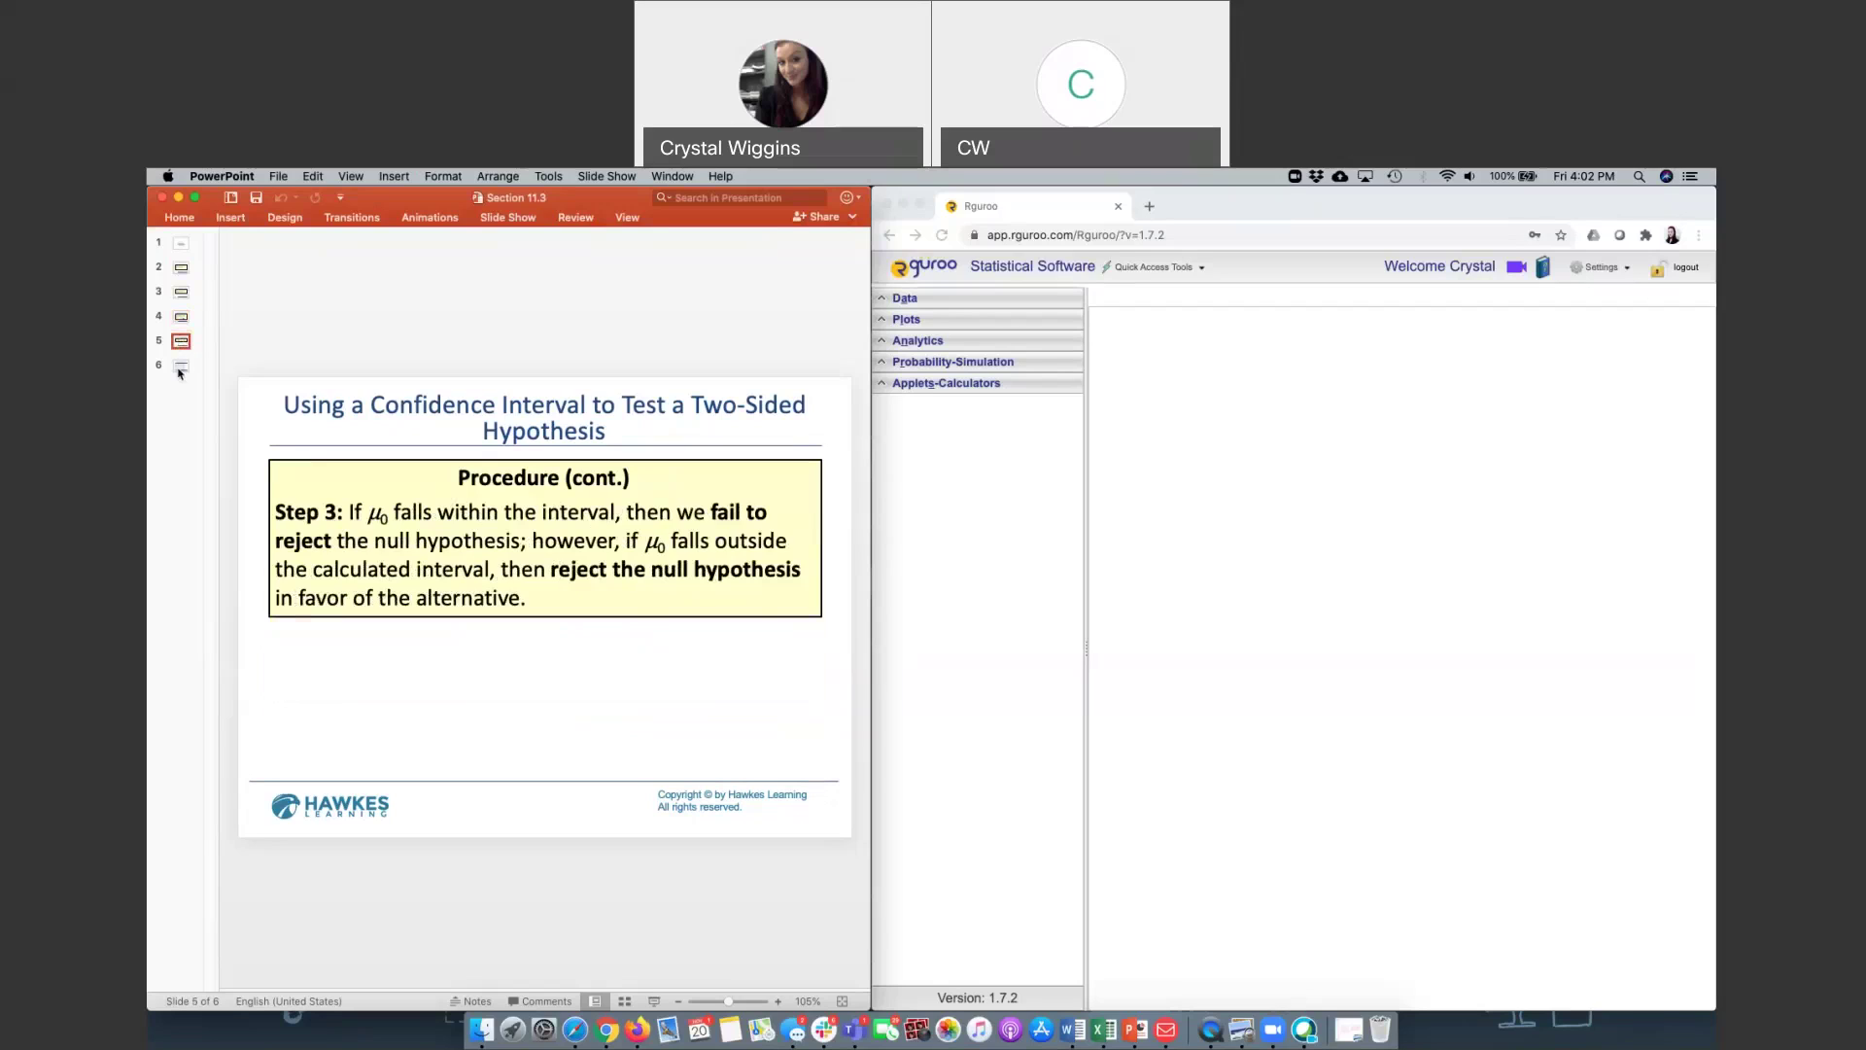
Step: Go to slide 6, the heating-equipment example testing a 68.3°F mean indoor temperature
{"action": "left_click", "coordinate": [179, 369]}
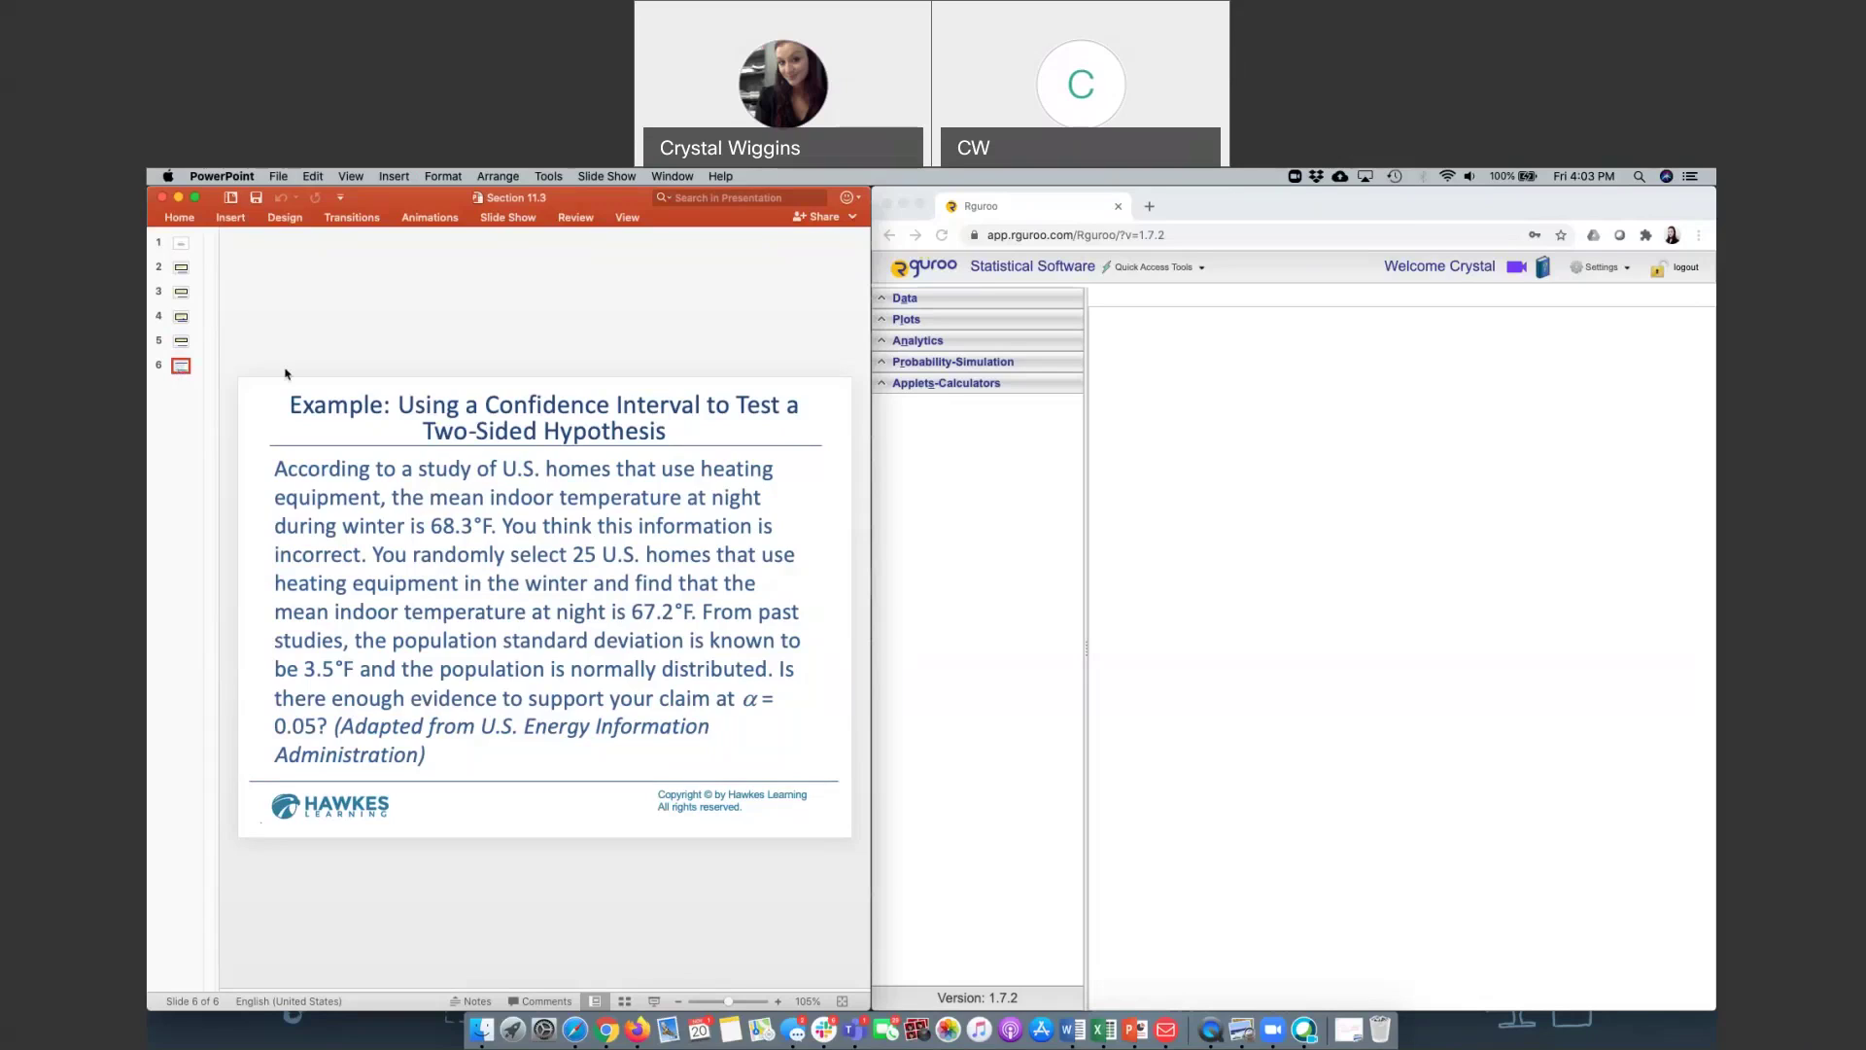
Step: Annotate slide 6 in red ink with Z, n = 25 and underlined key phrases
{"action": "left_click", "coordinate": [1085, 647]}
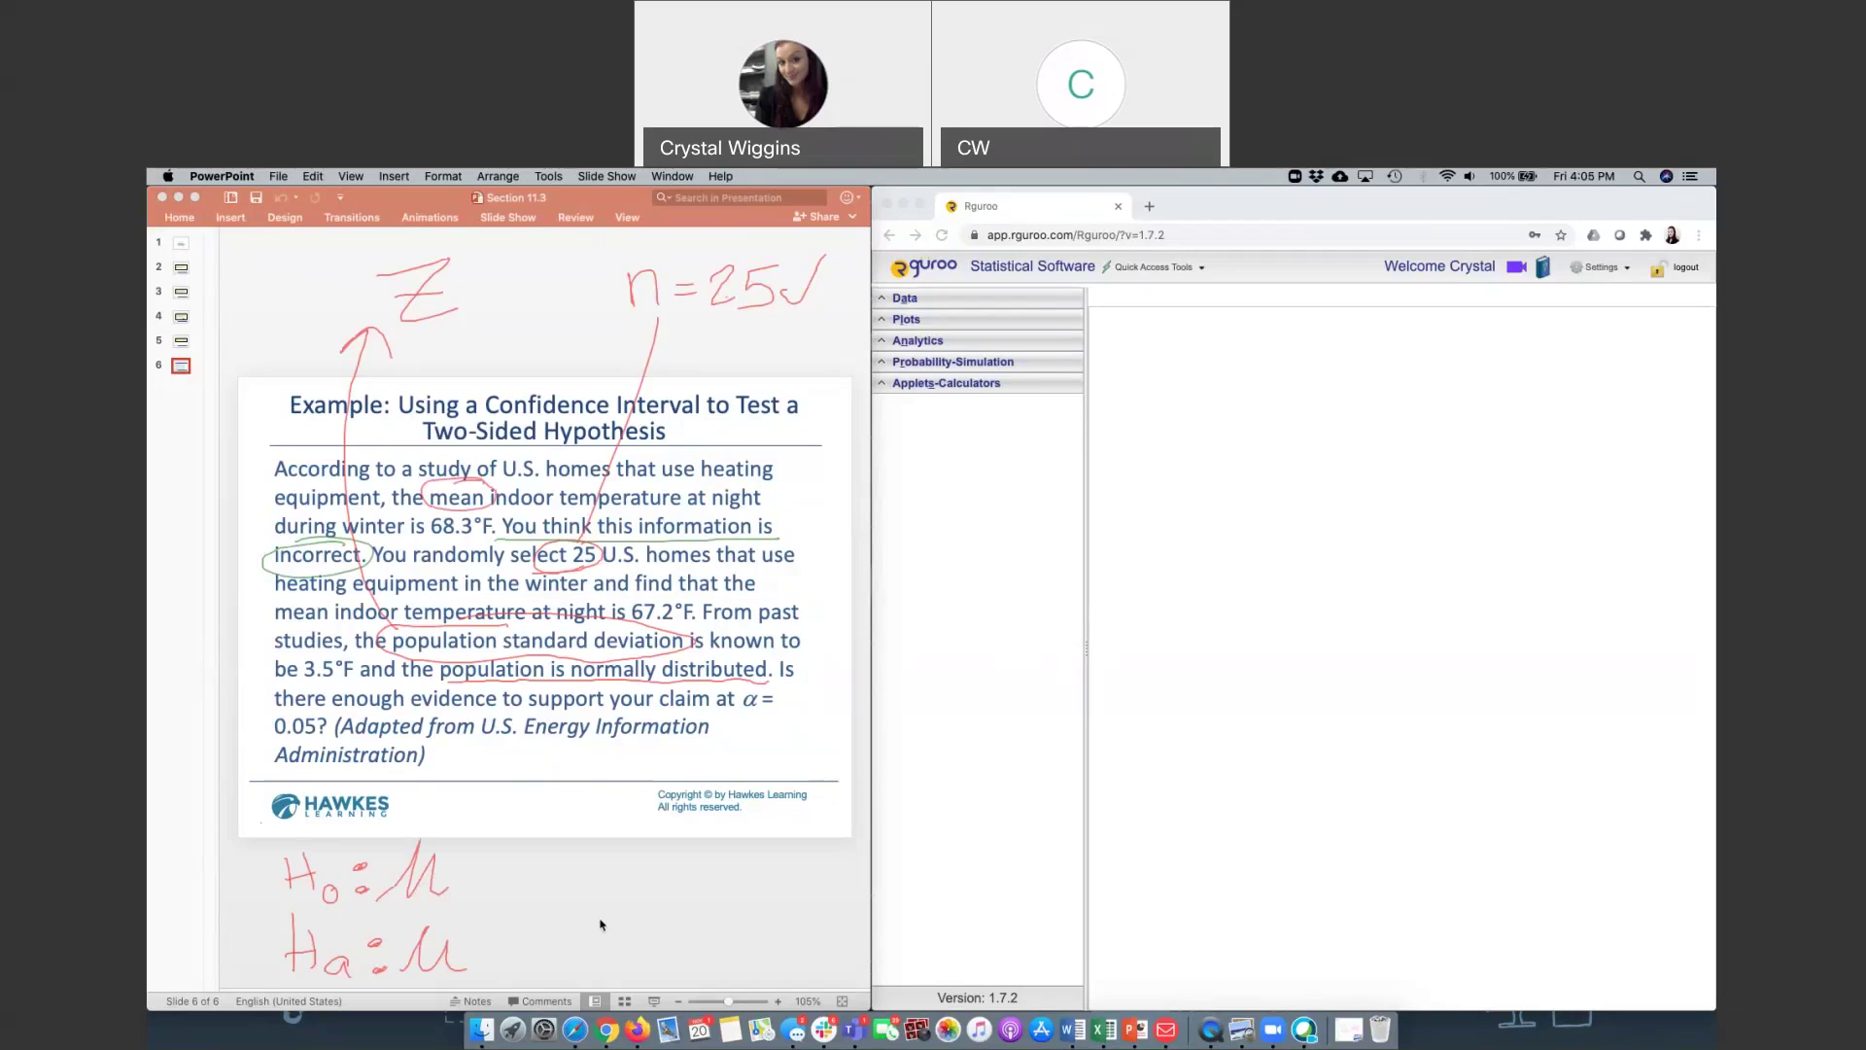
Step: Handwrite H0: μ = 68.3 and Ha: μ ≠ 68.3 (claim) beneath the example
{"action": "mouse_move", "coordinate": [460, 867]}
{"action": "left_mouse_down"}
{"action": "mouse_move", "coordinate": [580, 876]}
{"action": "mouse_move", "coordinate": [614, 853]}
{"action": "mouse_move", "coordinate": [669, 892]}
{"action": "left_mouse_up"}
{"action": "left_click_drag", "start_coordinate": [474, 935], "coordinate": [517, 945]}
{"action": "left_click_drag", "start_coordinate": [518, 909], "coordinate": [500, 970]}
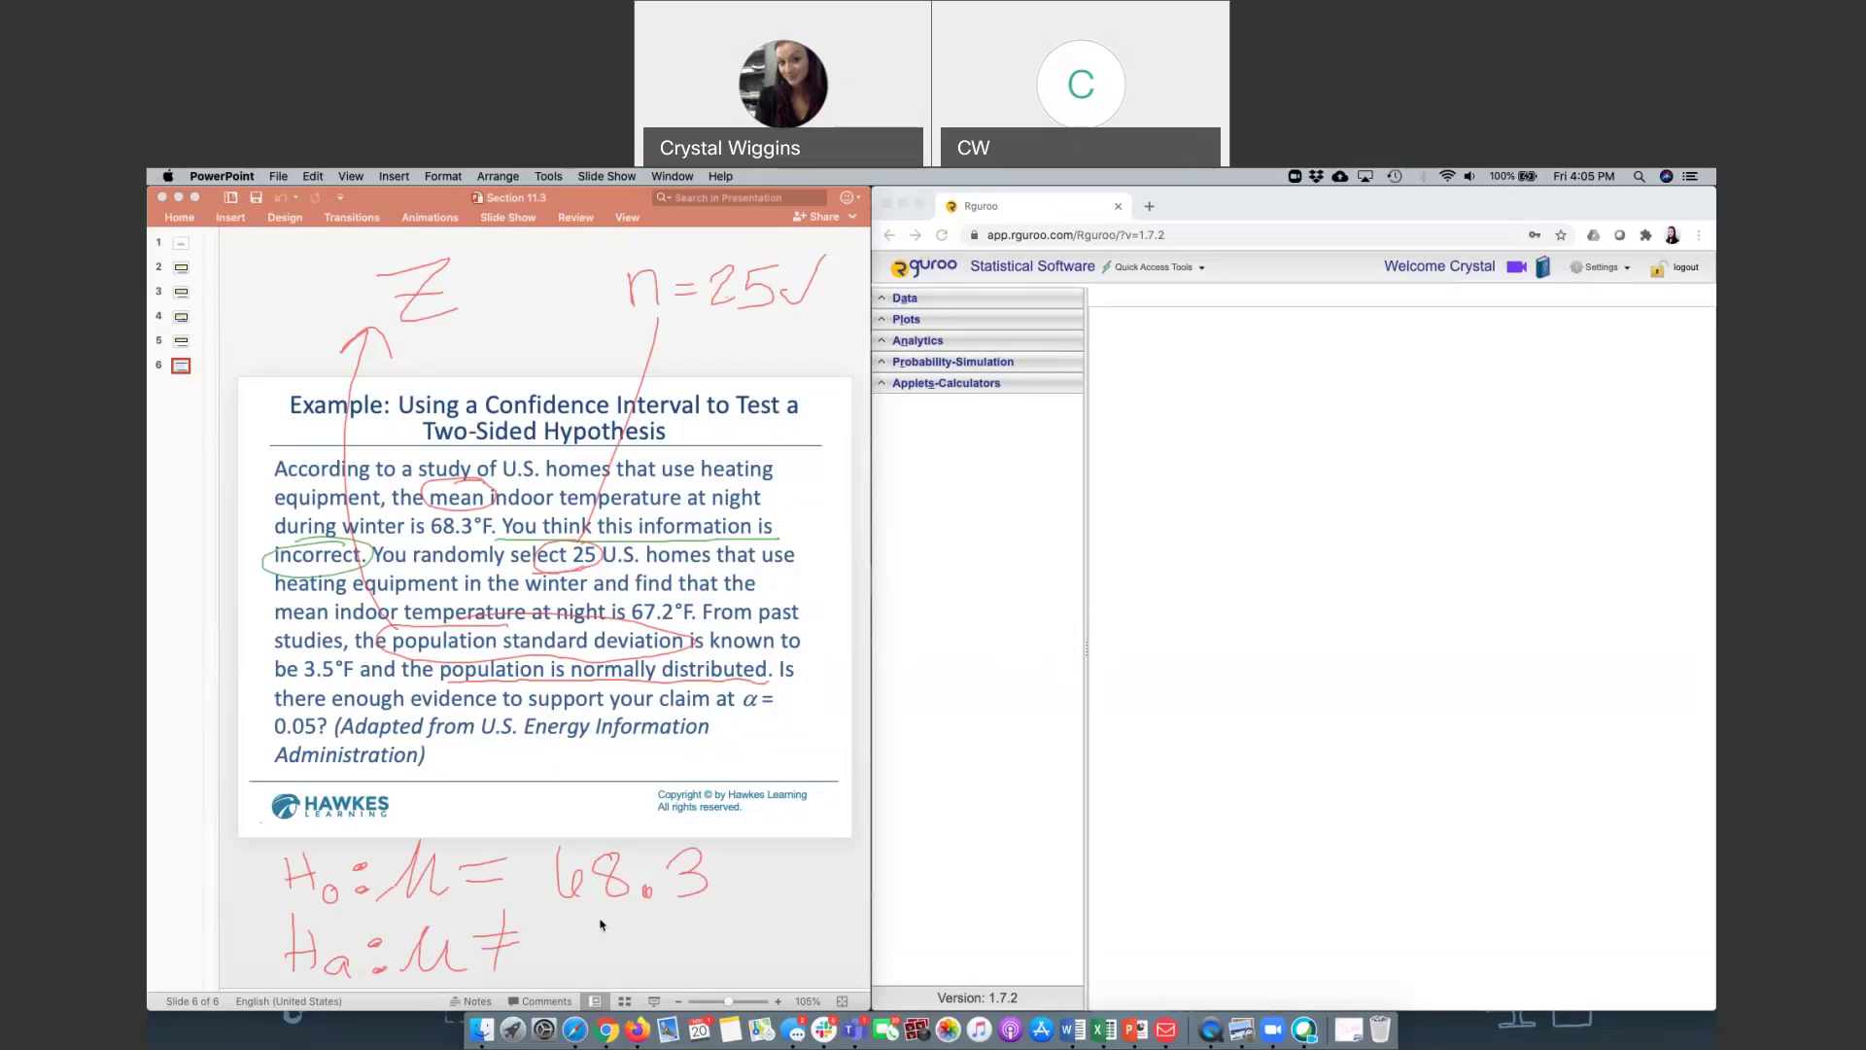
{"action": "mouse_move", "coordinate": [591, 920]}
{"action": "left_mouse_down"}
{"action": "mouse_move", "coordinate": [574, 951]}
{"action": "mouse_move", "coordinate": [630, 933]}
{"action": "mouse_move", "coordinate": [690, 968]}
{"action": "left_mouse_up"}
{"action": "mouse_move", "coordinate": [786, 916]}
{"action": "left_mouse_down"}
{"action": "mouse_move", "coordinate": [774, 972]}
{"action": "mouse_move", "coordinate": [943, 958]}
{"action": "mouse_move", "coordinate": [951, 983]}
{"action": "left_mouse_up"}
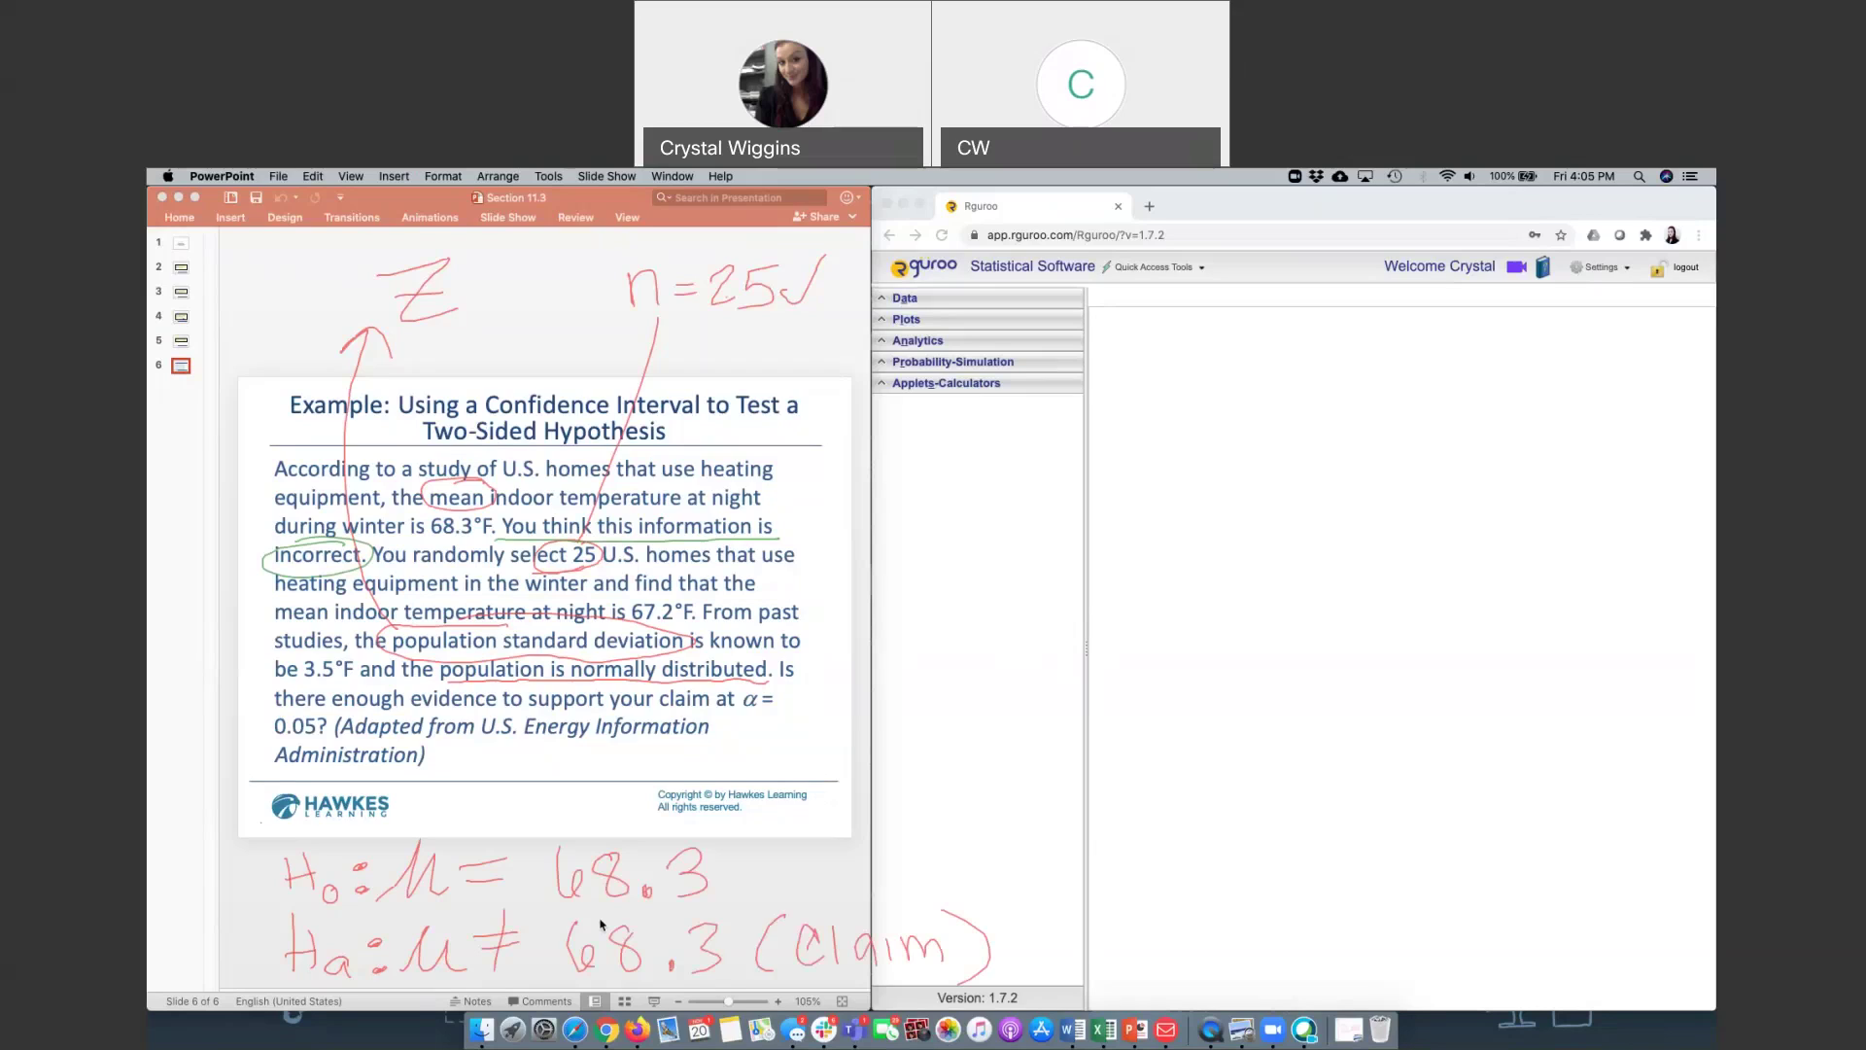
{"action": "left_click_drag", "start_coordinate": [877, 902], "coordinate": [880, 909]}
Step: In Rguroo, start a One Population Mean Inference analysis from Analytics
{"action": "left_click", "coordinate": [922, 322]}
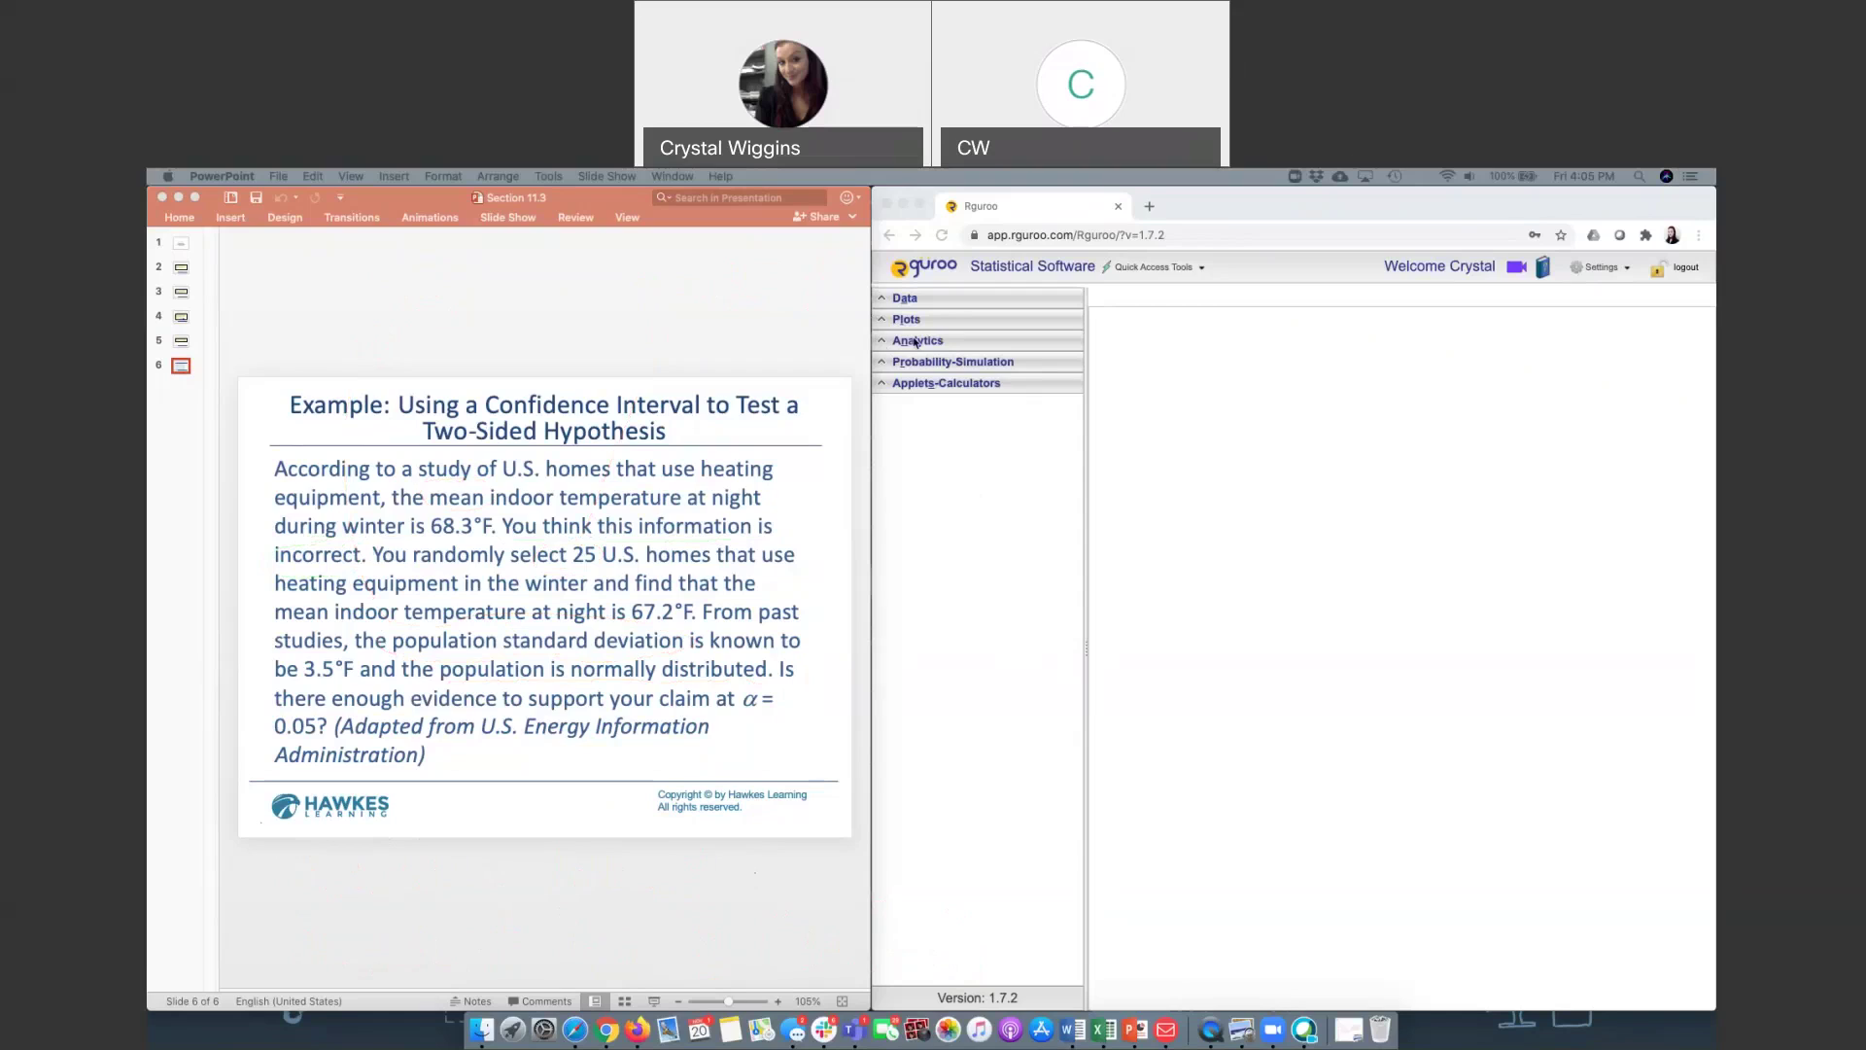
{"action": "left_click", "coordinate": [883, 342]}
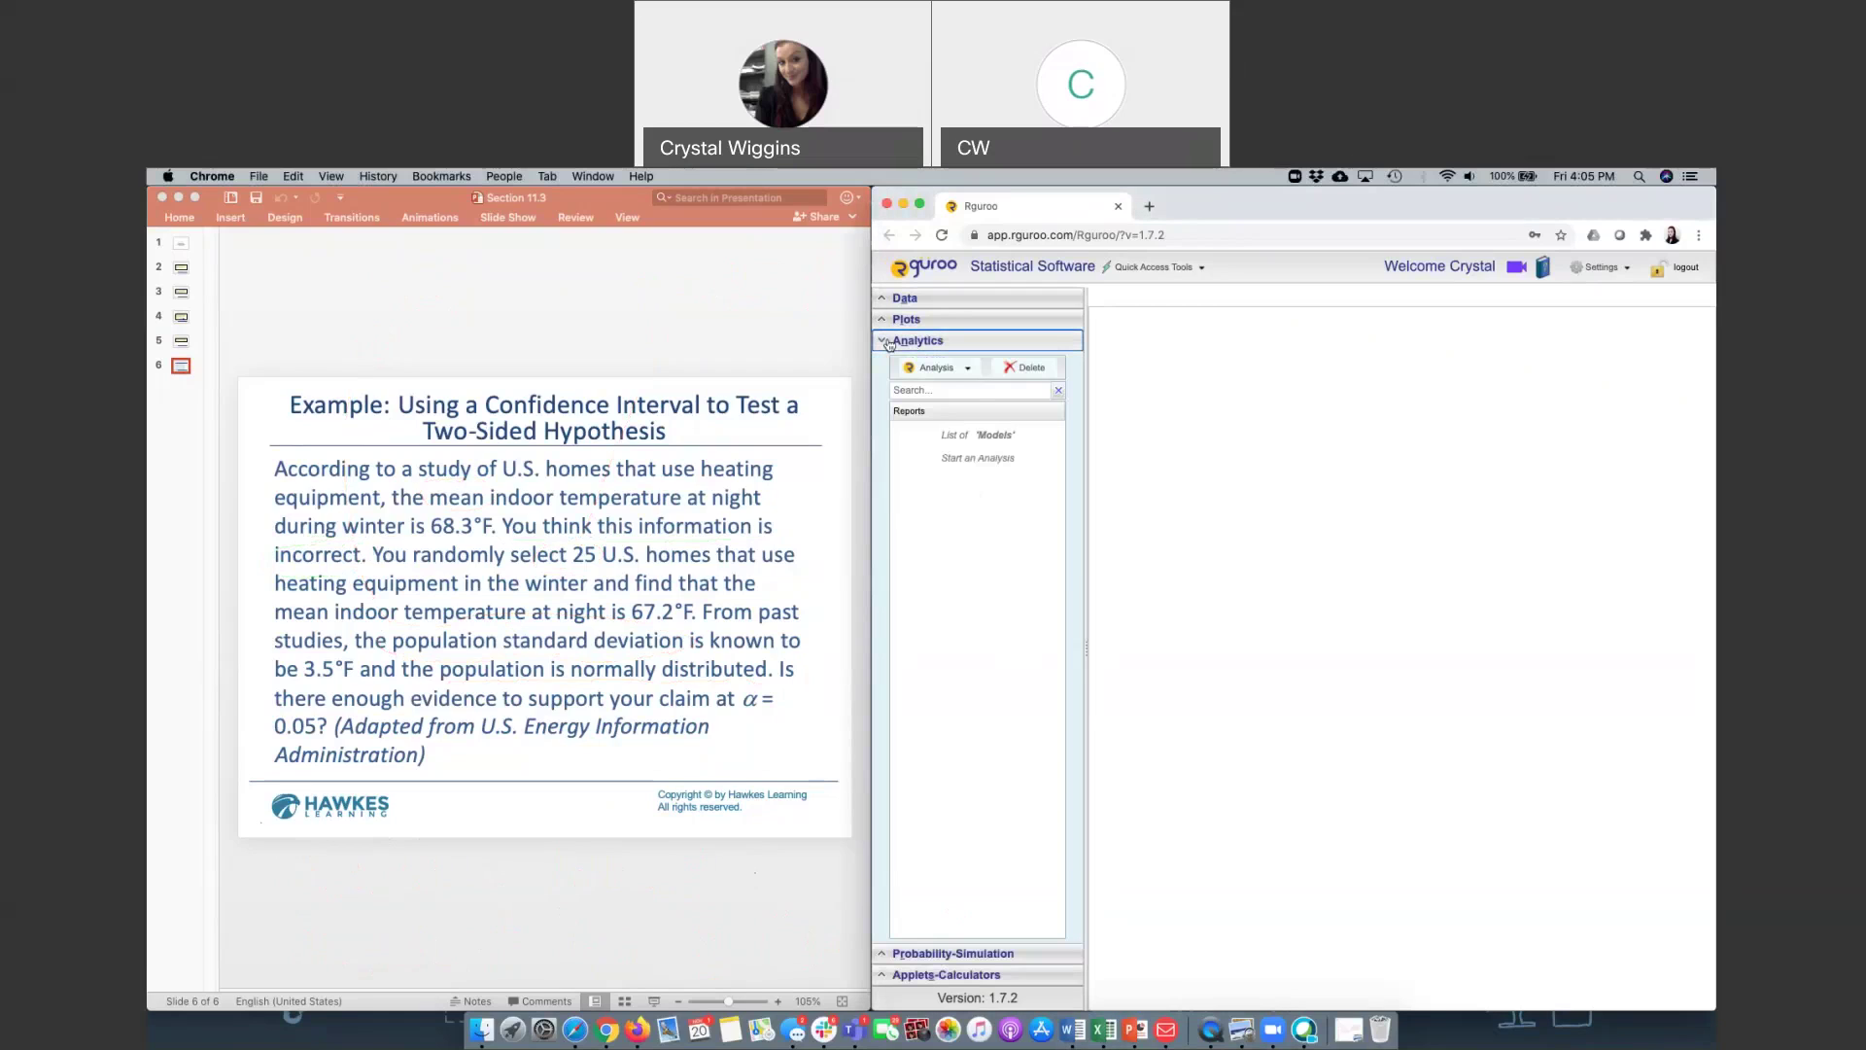
{"action": "left_click", "coordinate": [968, 370]}
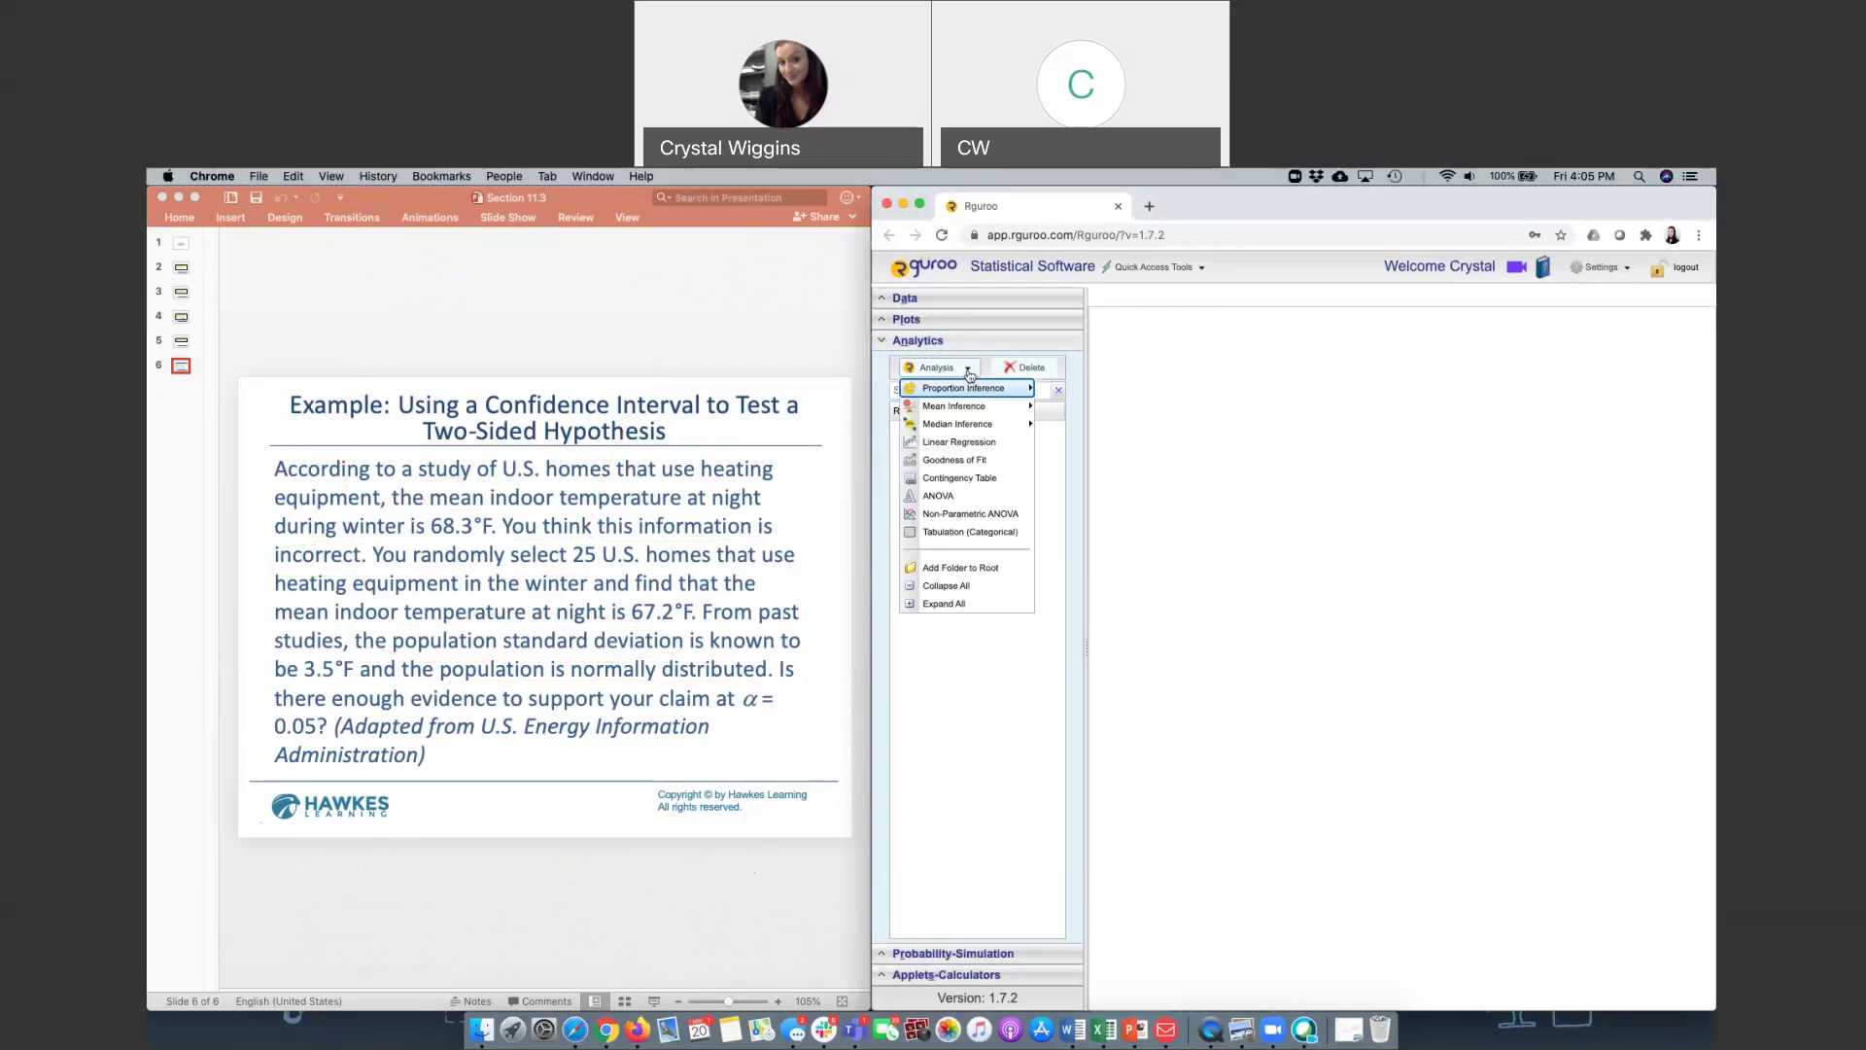
{"action": "mouse_move", "coordinate": [979, 411]}
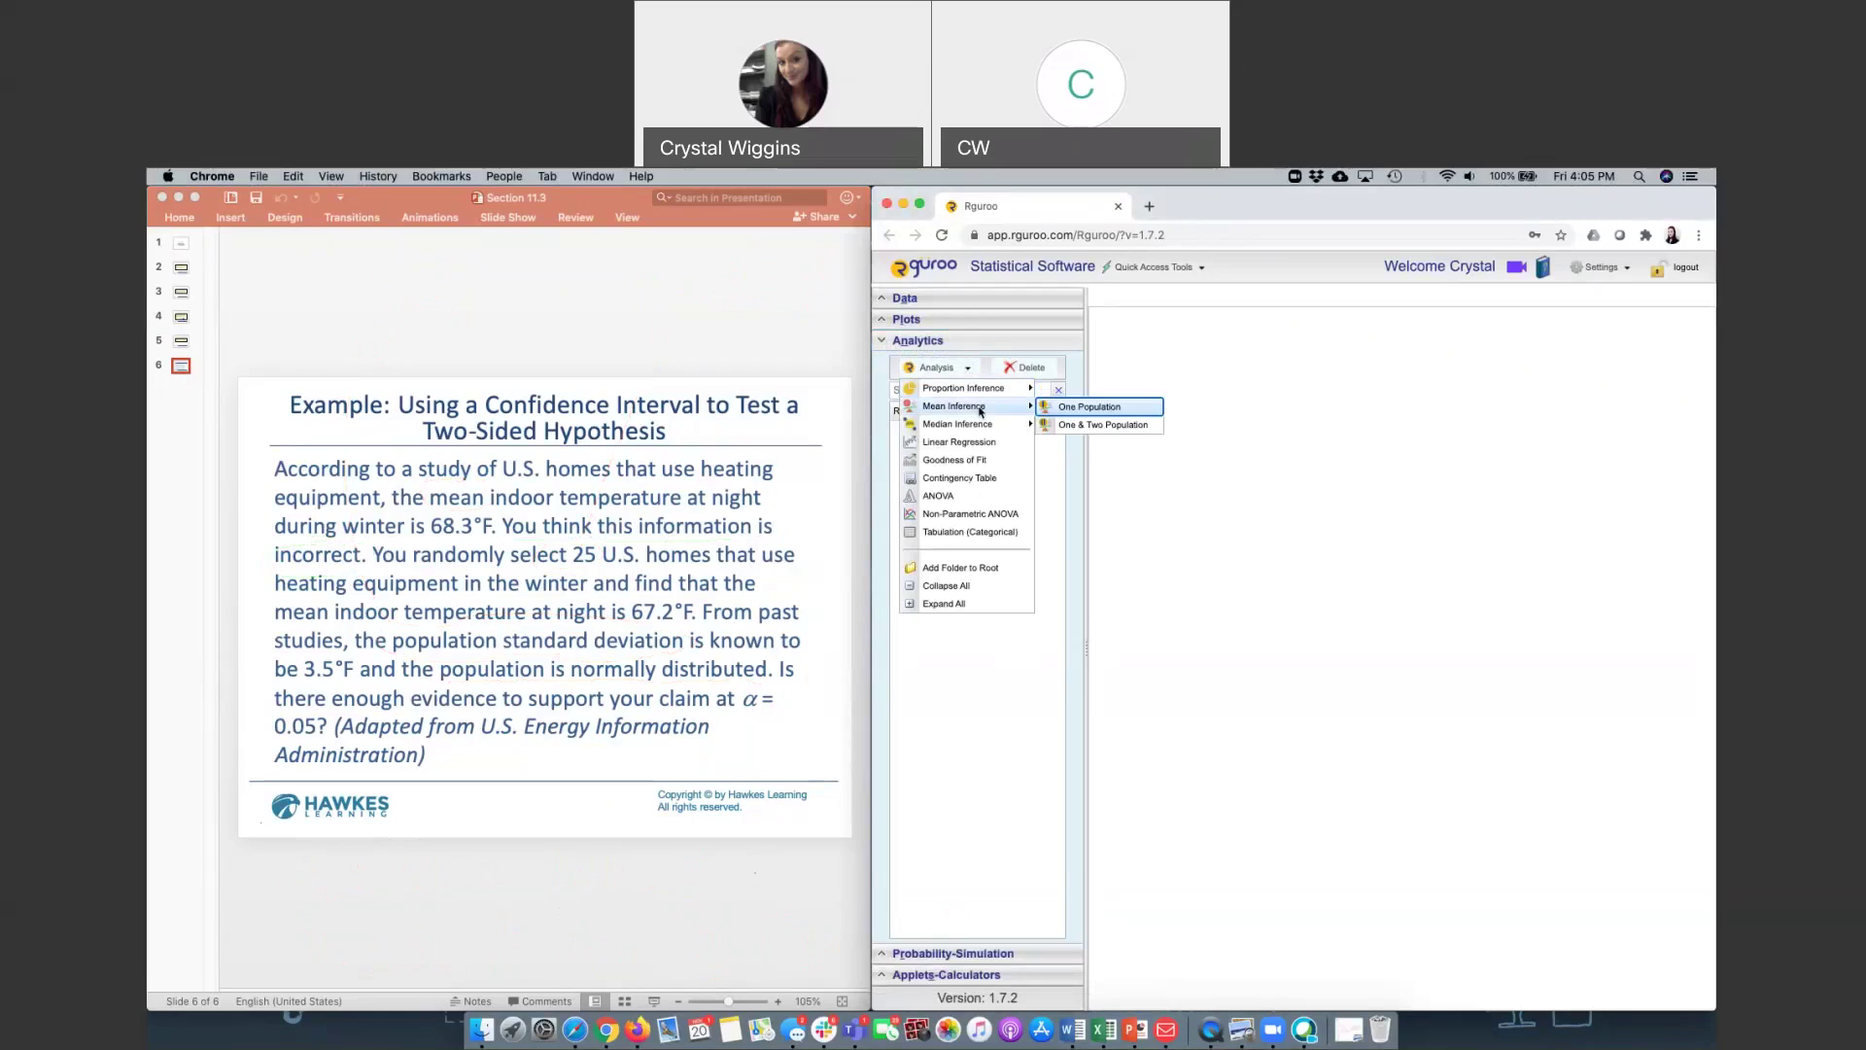
{"action": "left_click", "coordinate": [1087, 408]}
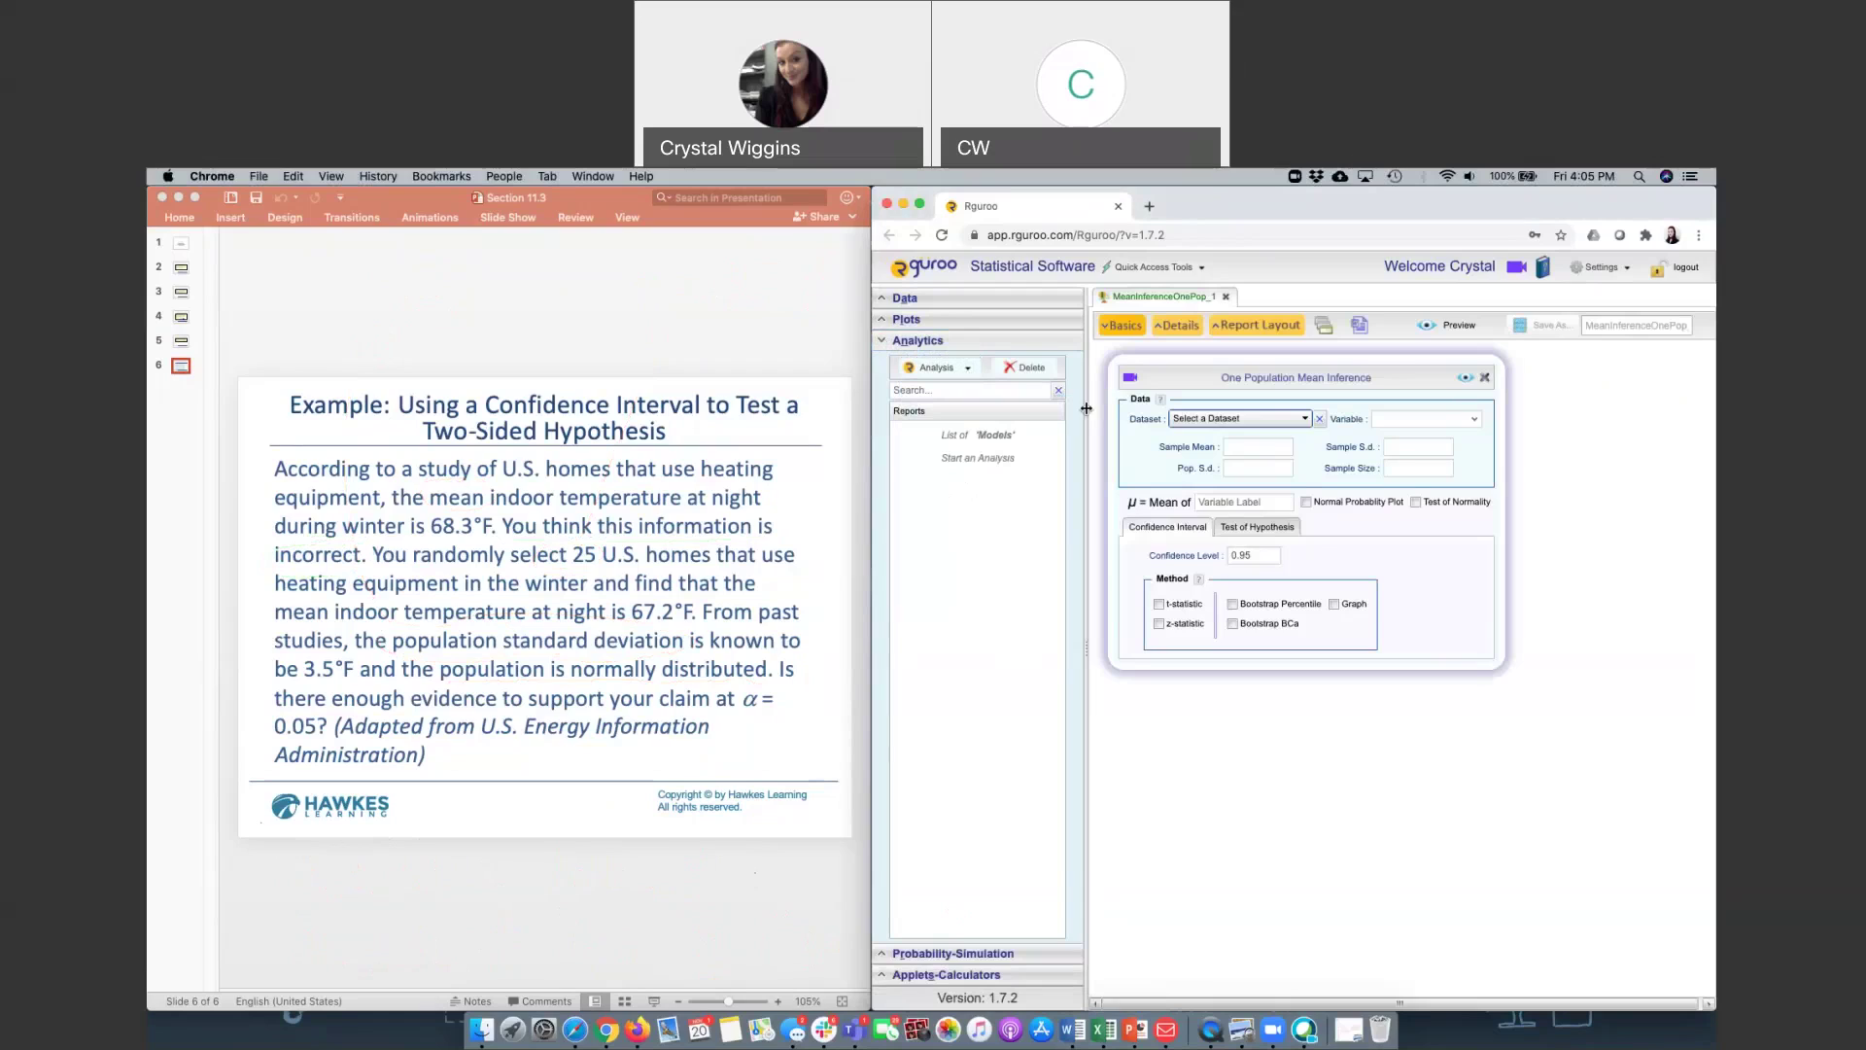
Step: Enter sample mean 67.2, population s.d. 3.5, sample size 25, and variable name 'indoor temp'
{"action": "left_click", "coordinate": [1236, 445]}
{"action": "type", "text": "67.2"}
{"action": "left_click", "coordinate": [1273, 465]}
{"action": "type", "text": "3.5"}
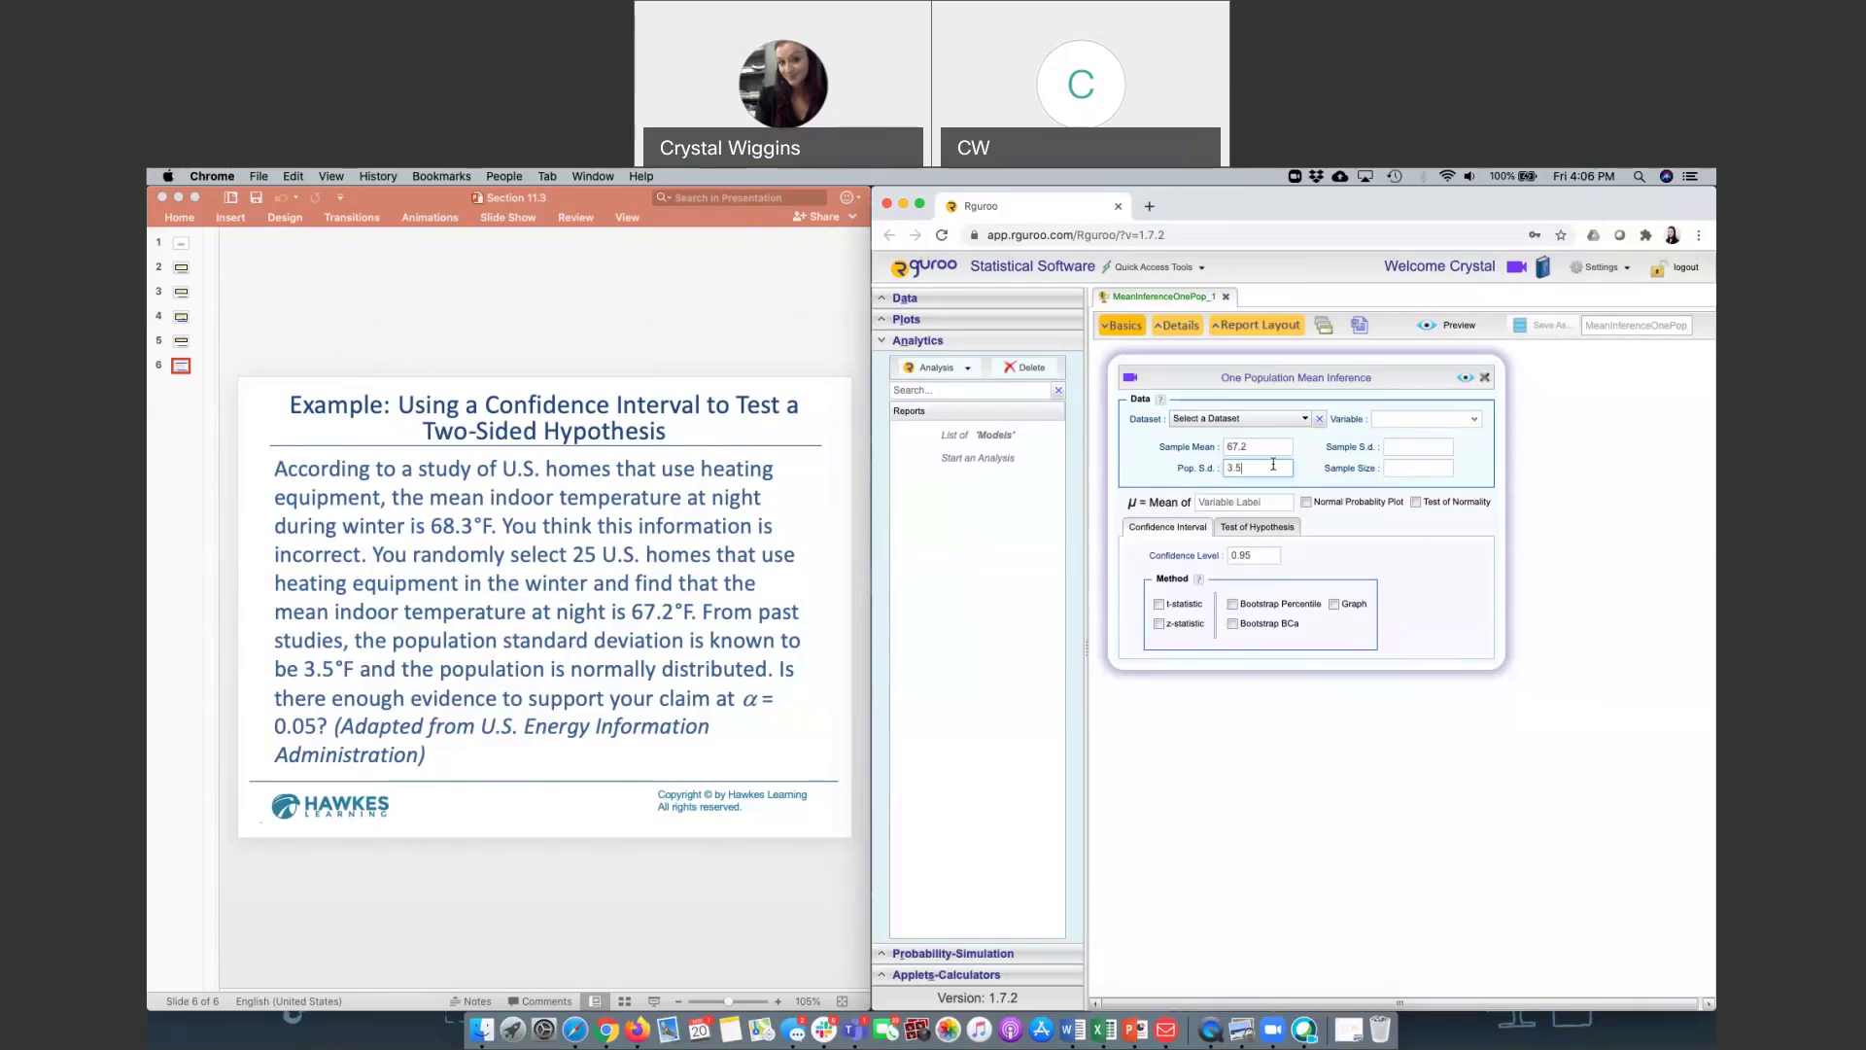
{"action": "left_click", "coordinate": [1414, 469]}
{"action": "left_click", "coordinate": [1266, 502]}
{"action": "type", "text": "indoor temp"}
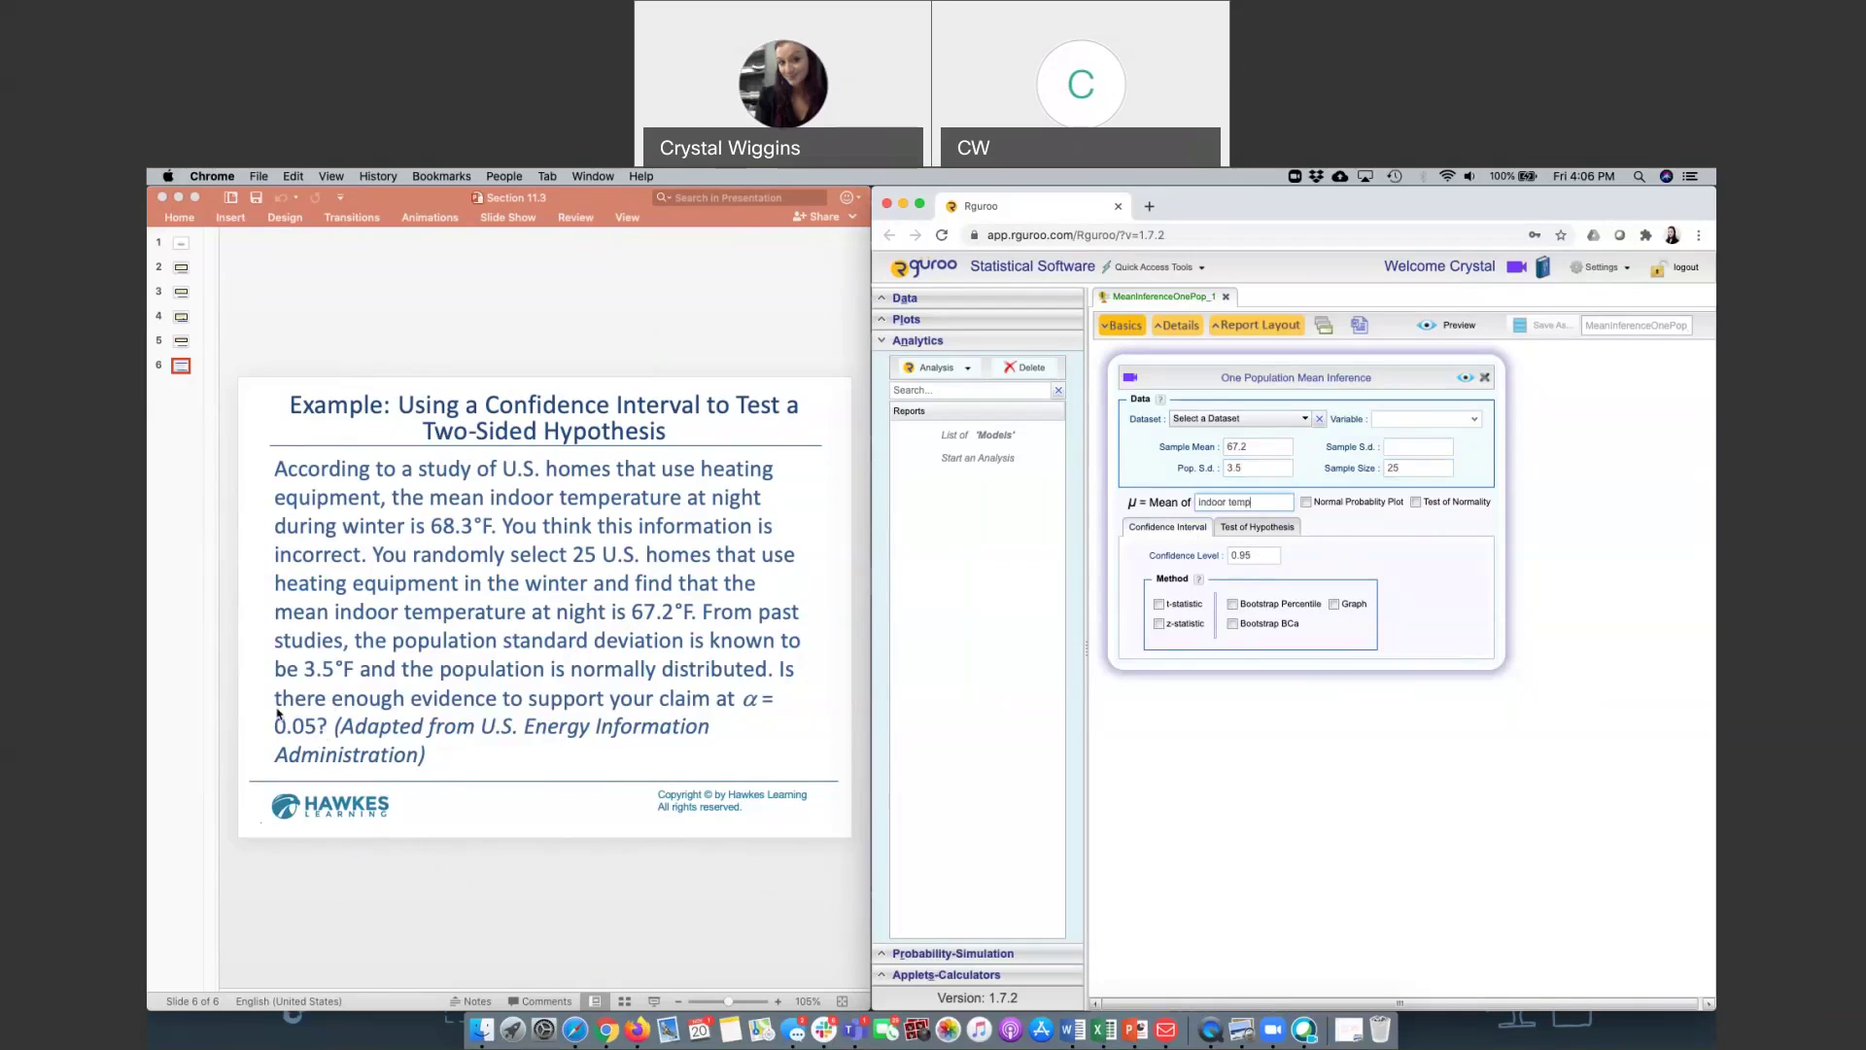
Step: After rechecking the problem slide, choose the z-statistic method for the confidence interval
{"action": "left_click", "coordinate": [285, 728]}
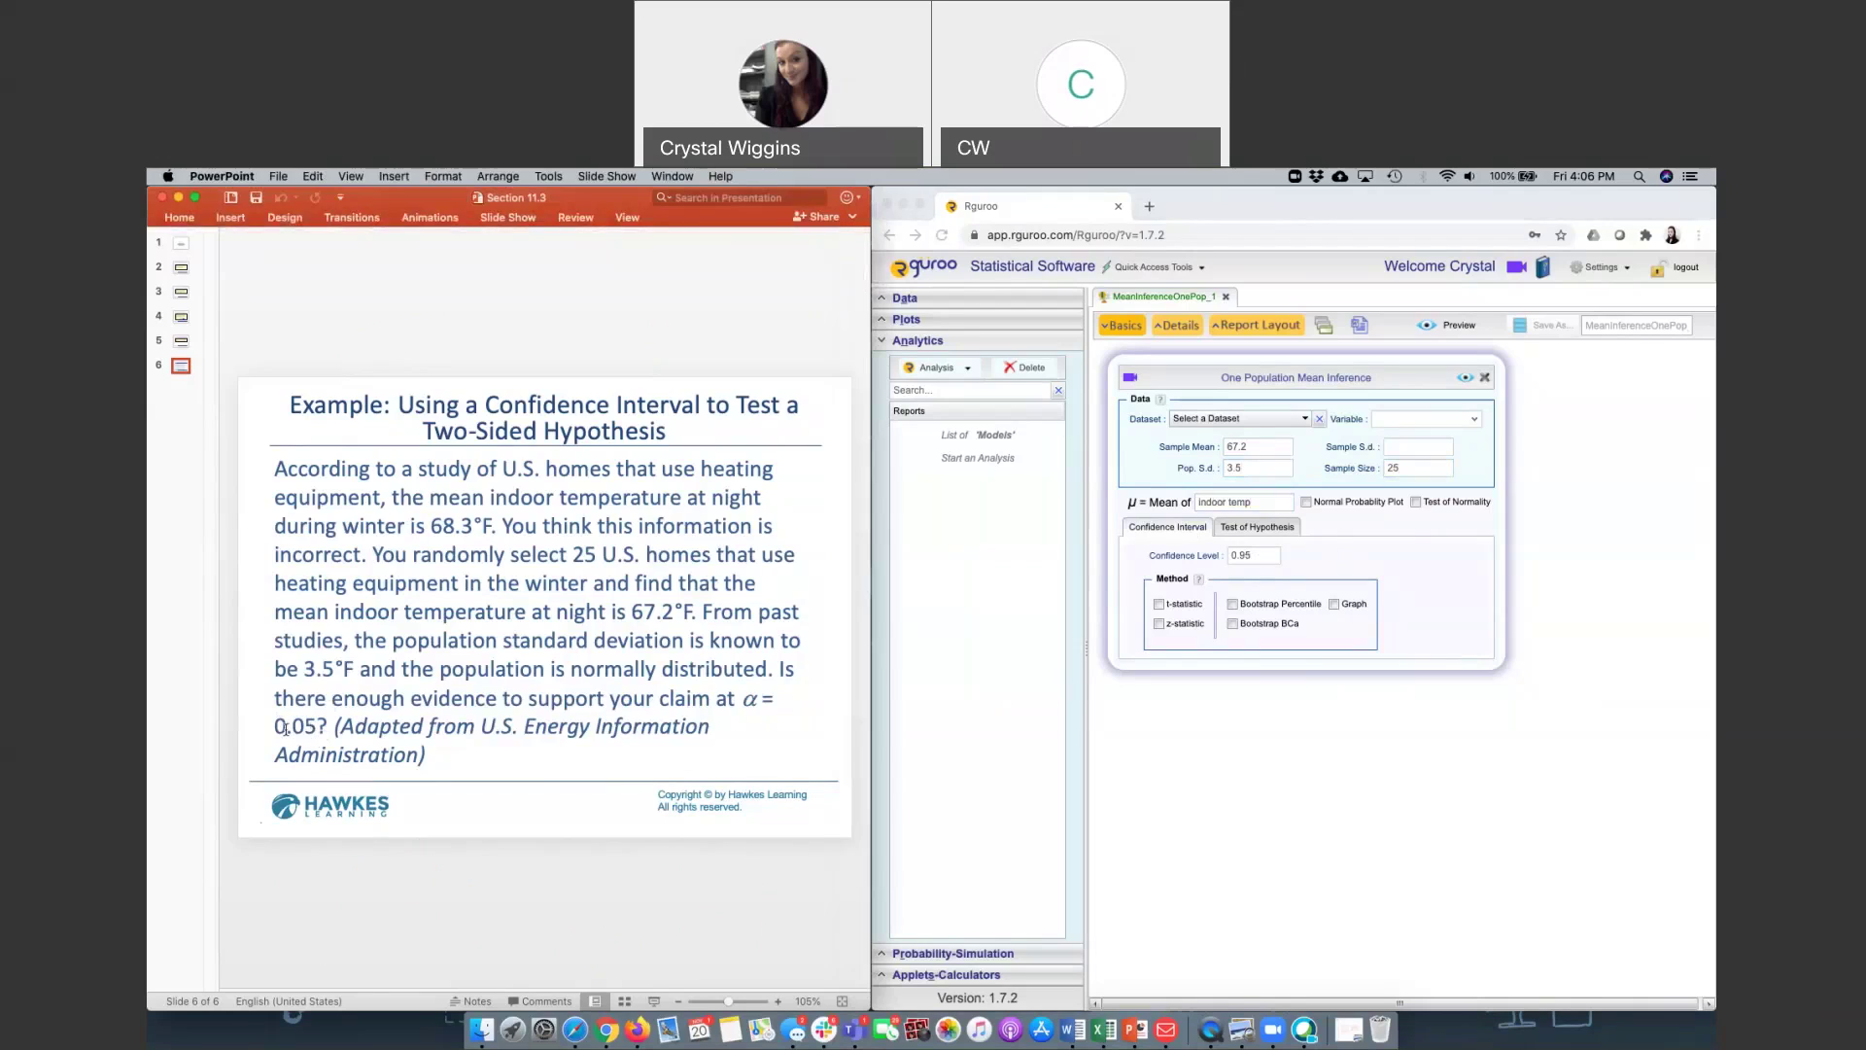
{"action": "left_click", "coordinate": [1297, 554]}
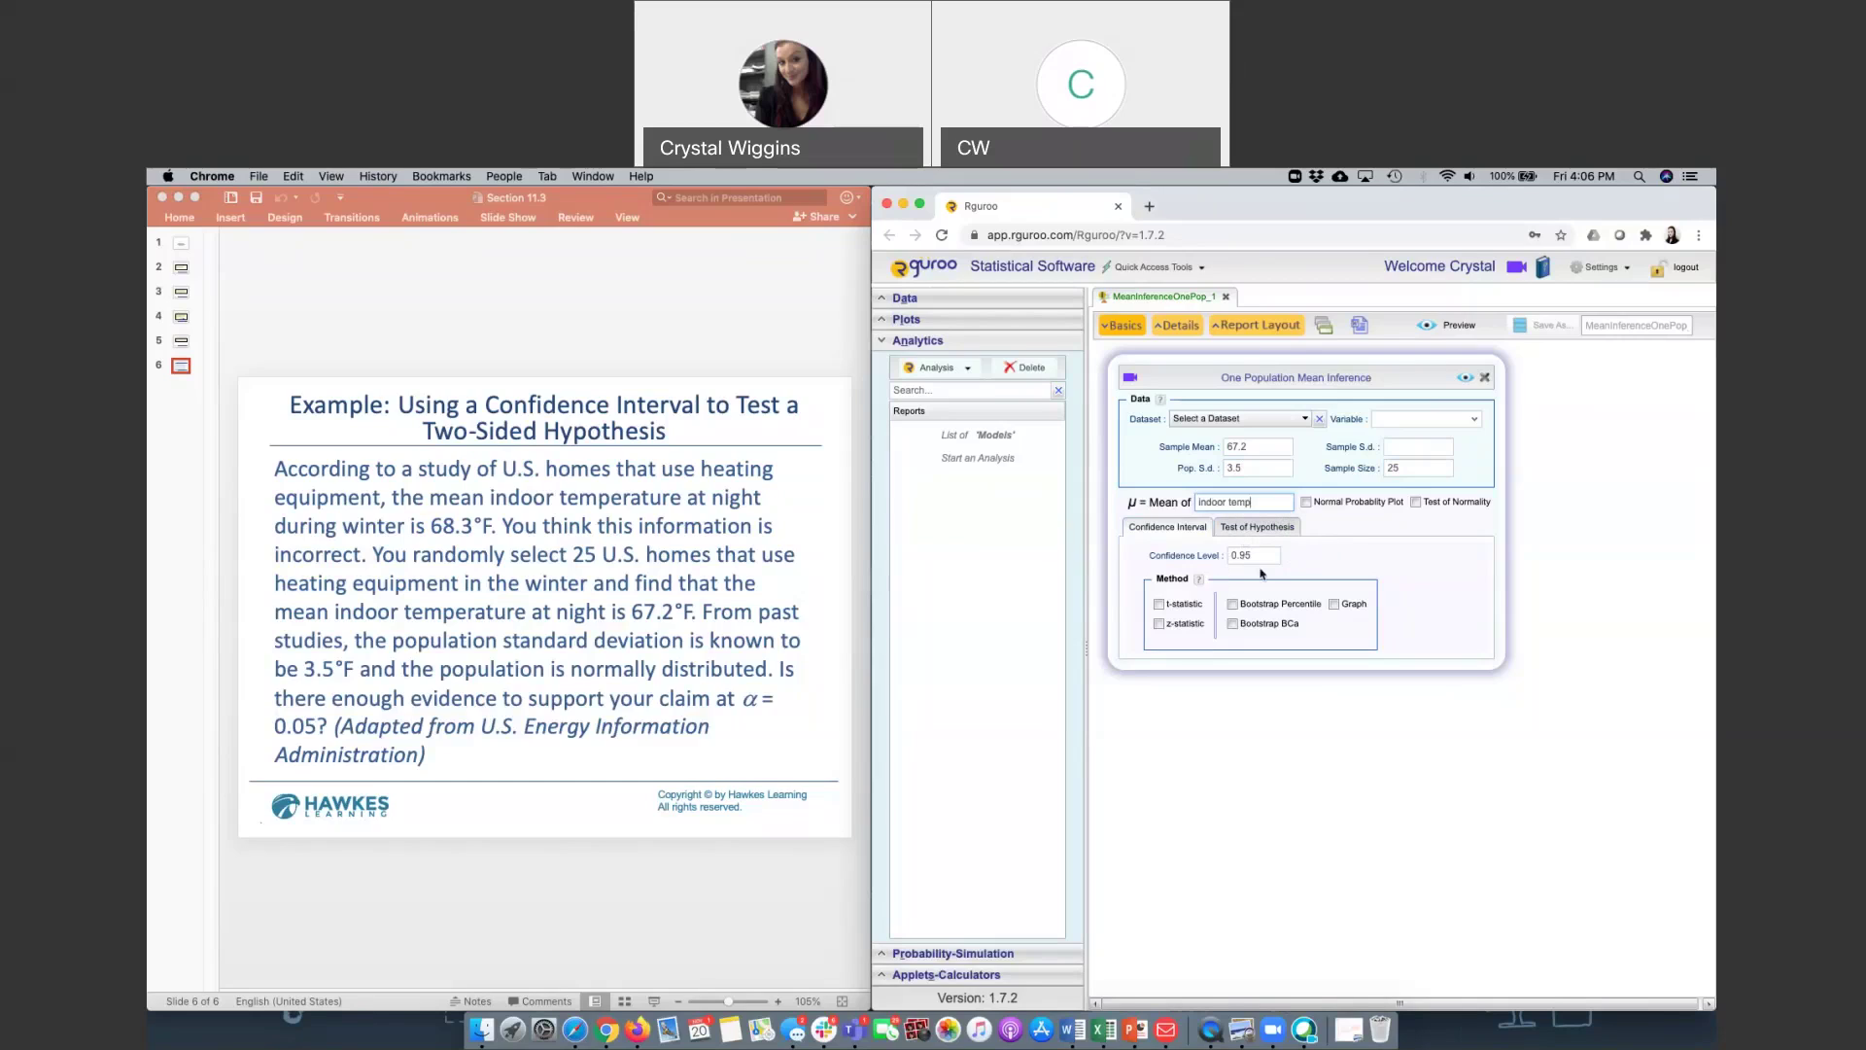
{"action": "left_click", "coordinate": [358, 725]}
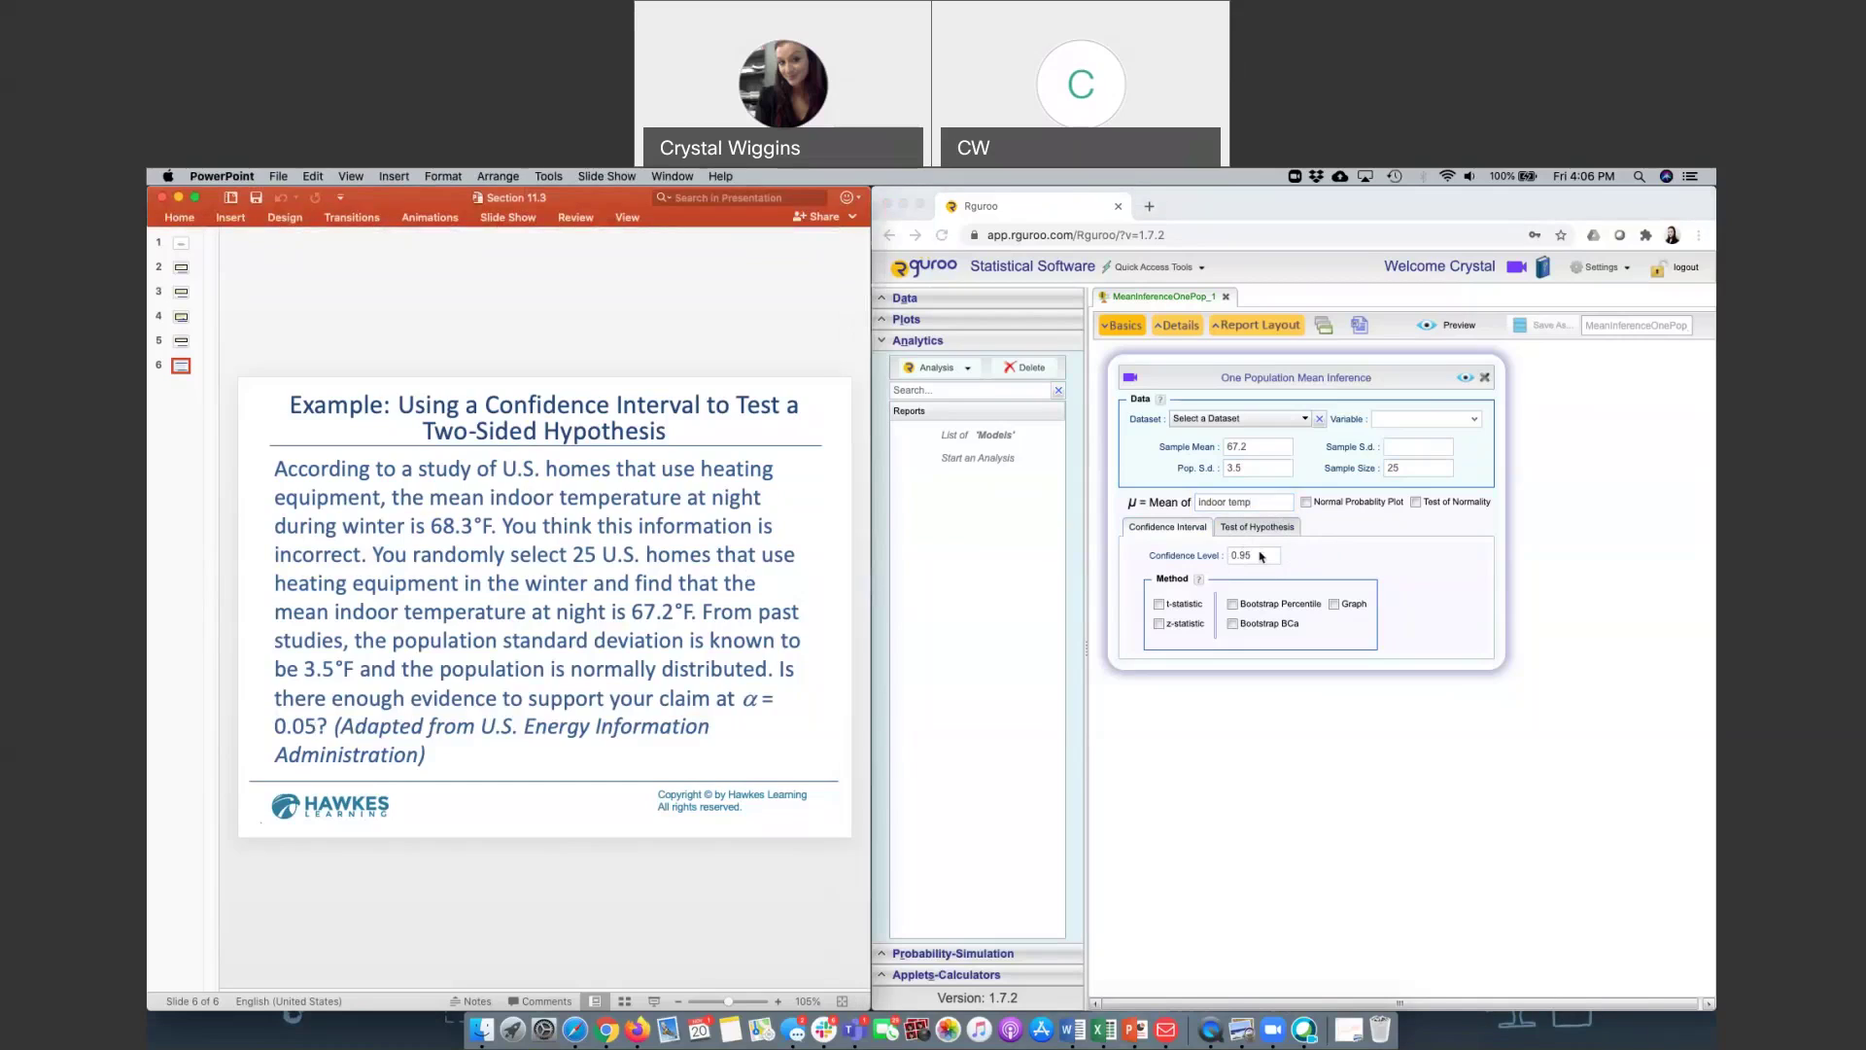
{"action": "left_click", "coordinate": [1160, 626]}
{"action": "left_click", "coordinate": [1159, 626]}
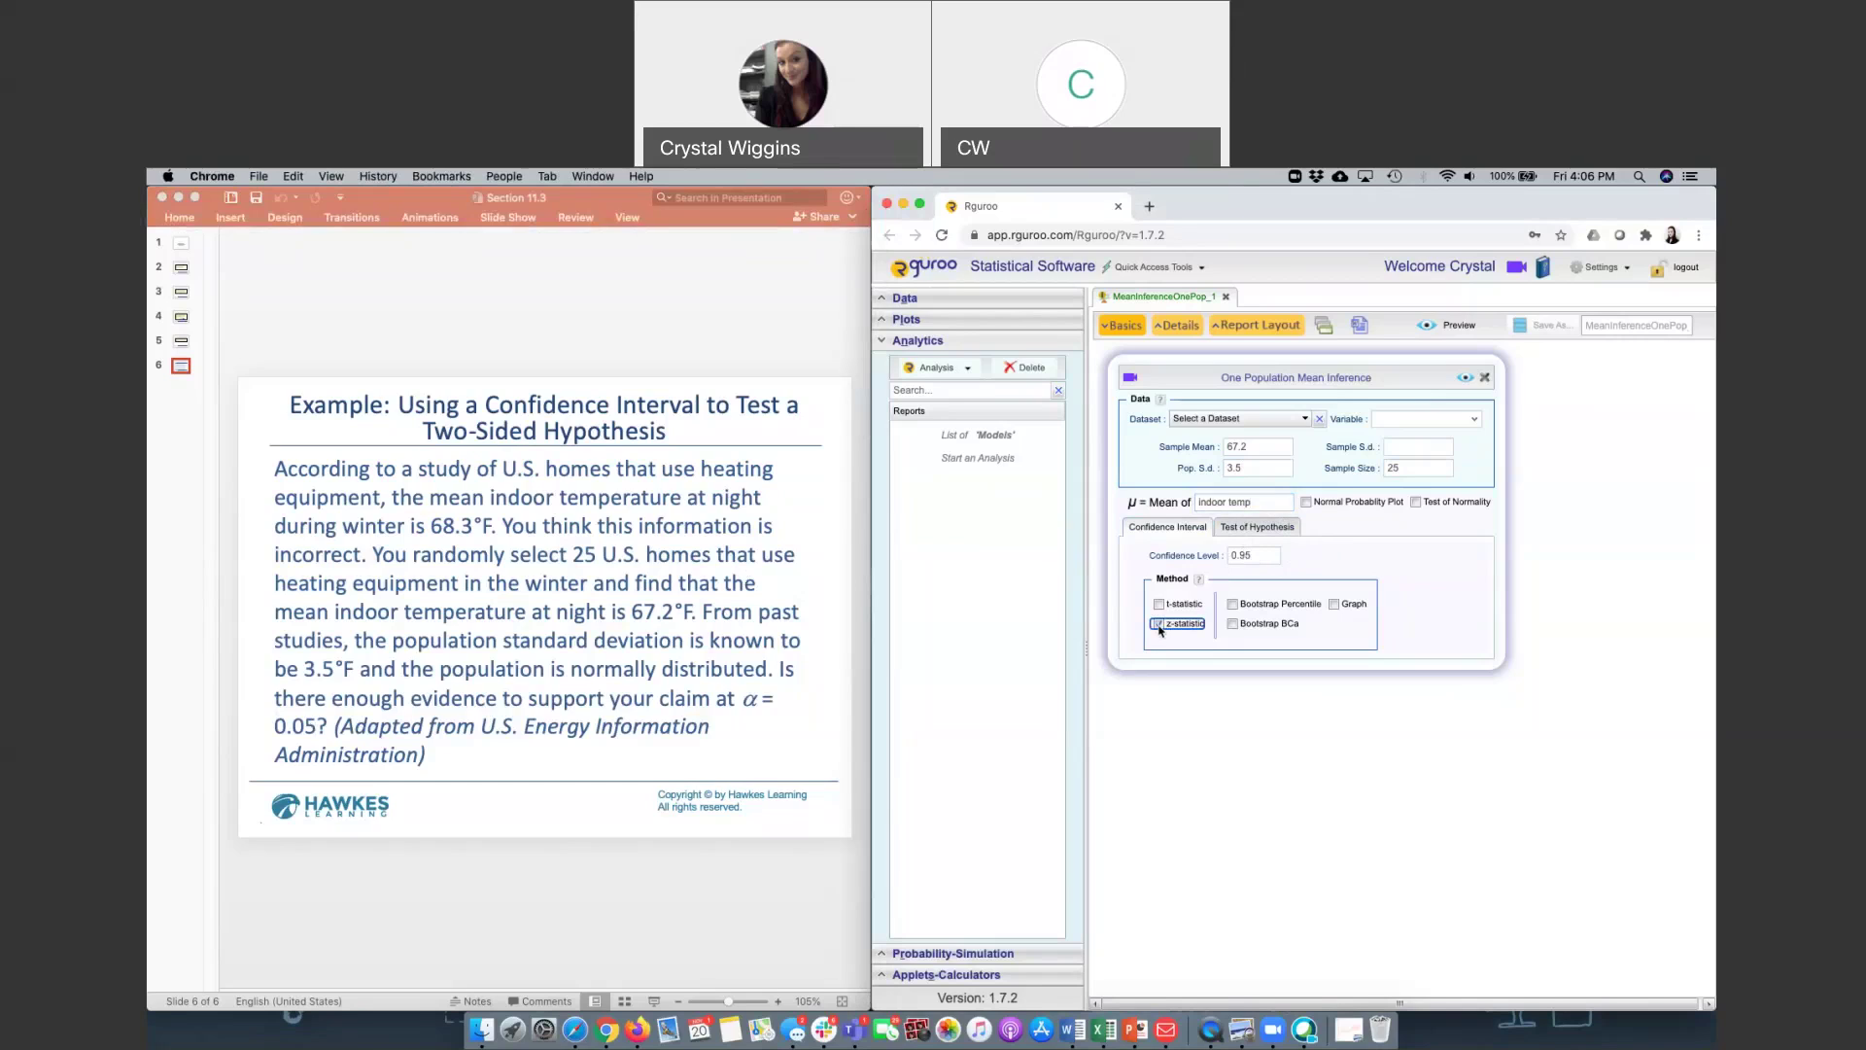
Step: Preview the report to get the 95% z-interval for indoor temp, 65.828 to 68.572
{"action": "left_click", "coordinate": [1465, 378]}
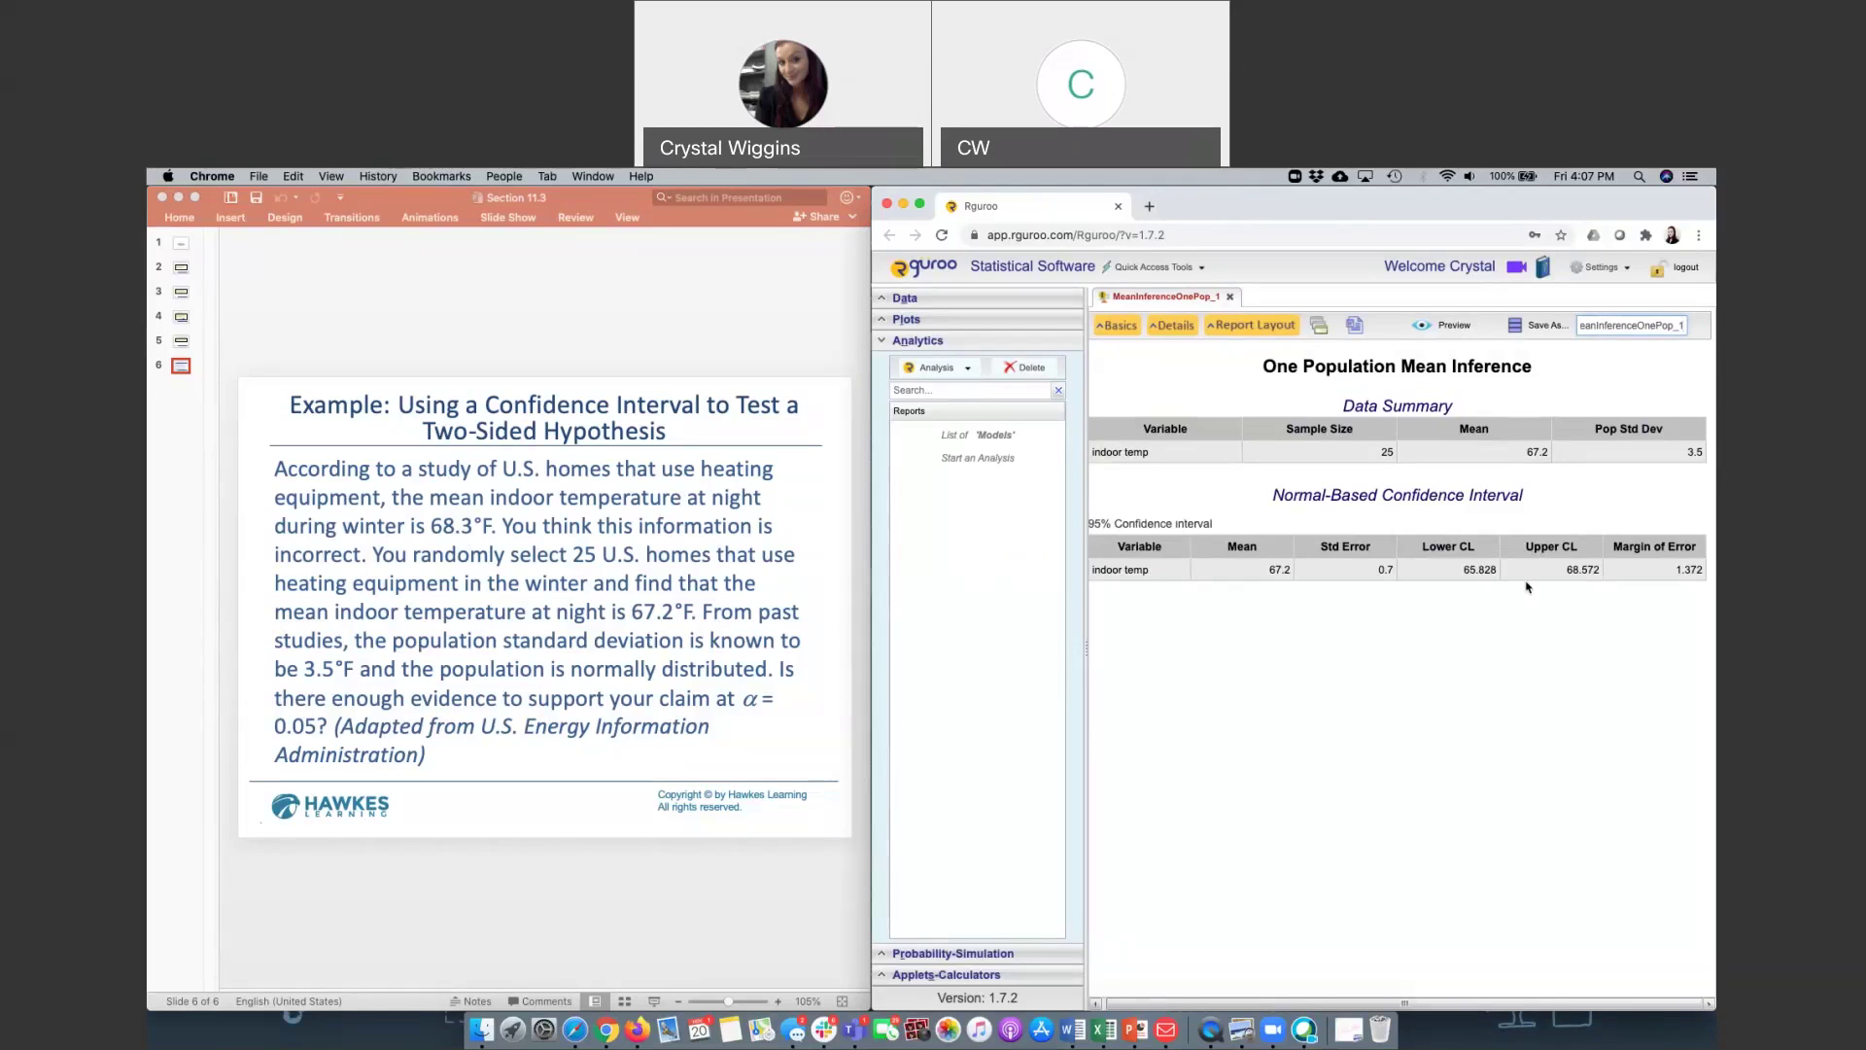
{"action": "left_click", "coordinate": [181, 269]}
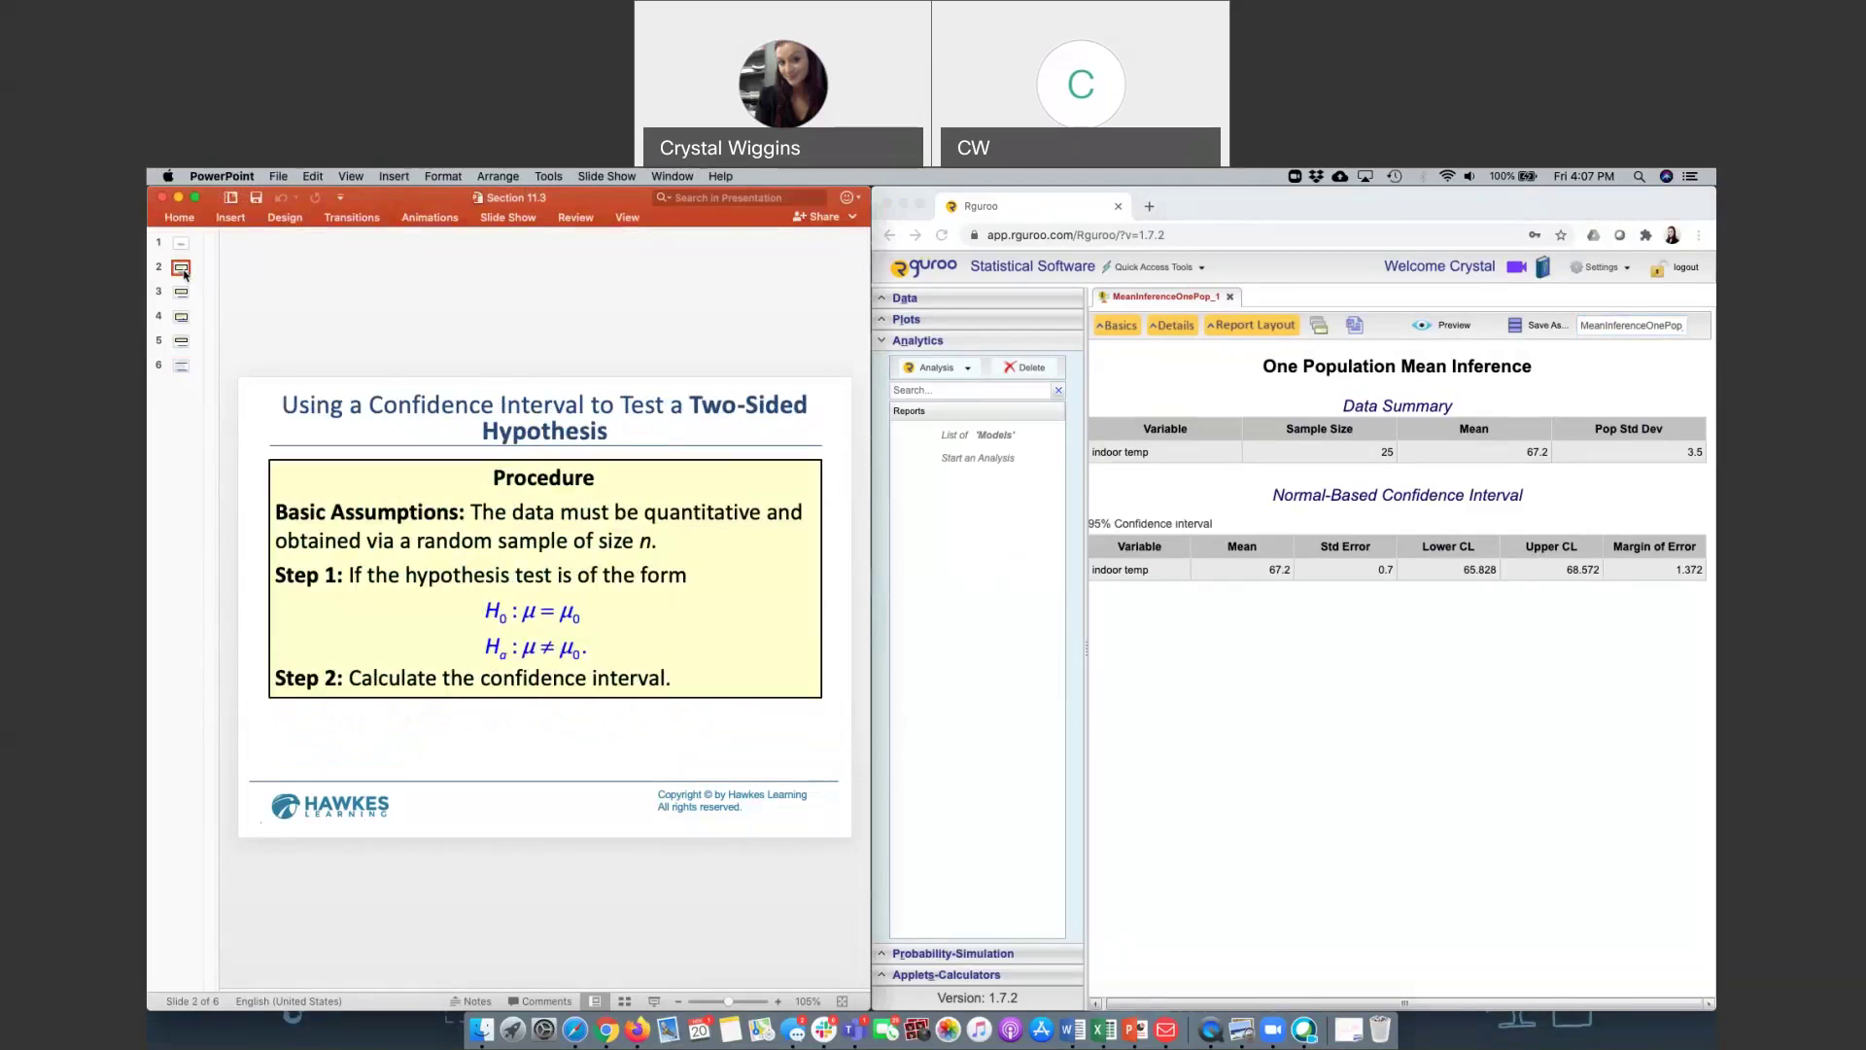
{"action": "left_click", "coordinate": [181, 341]}
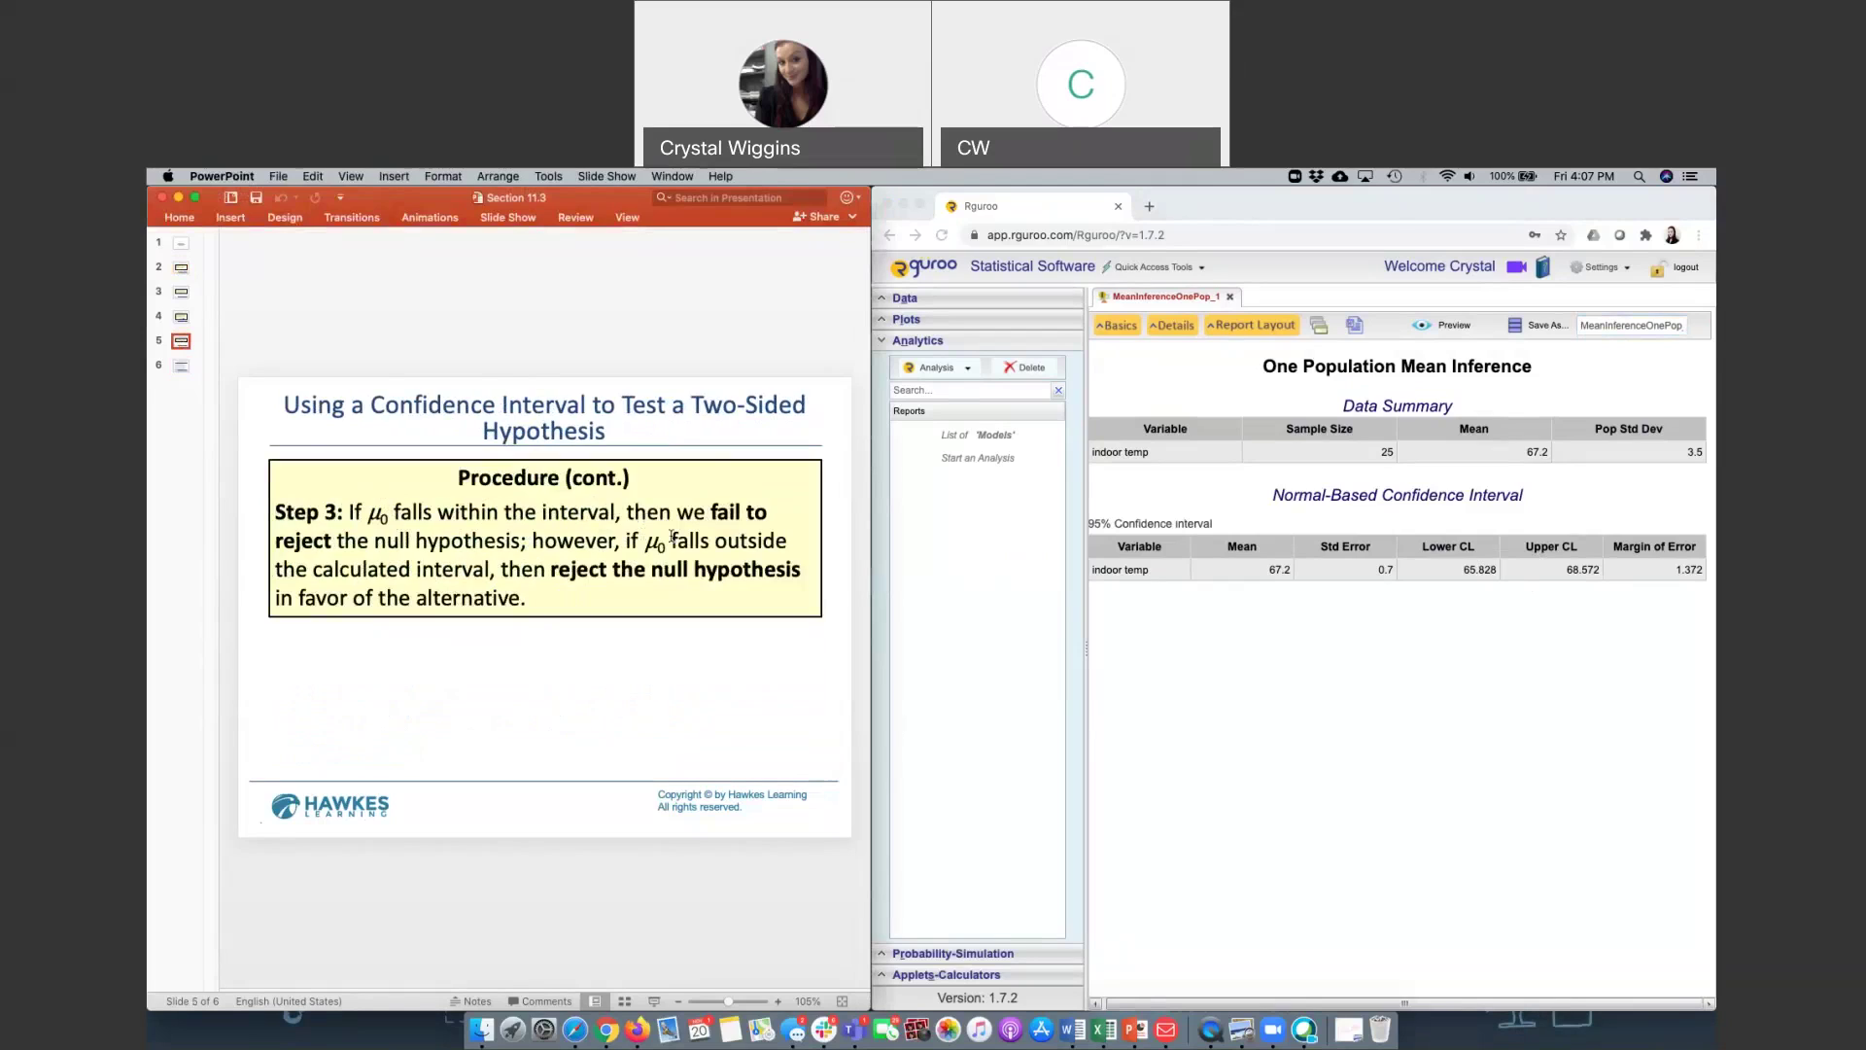
{"action": "key", "text": "Page_Down"}
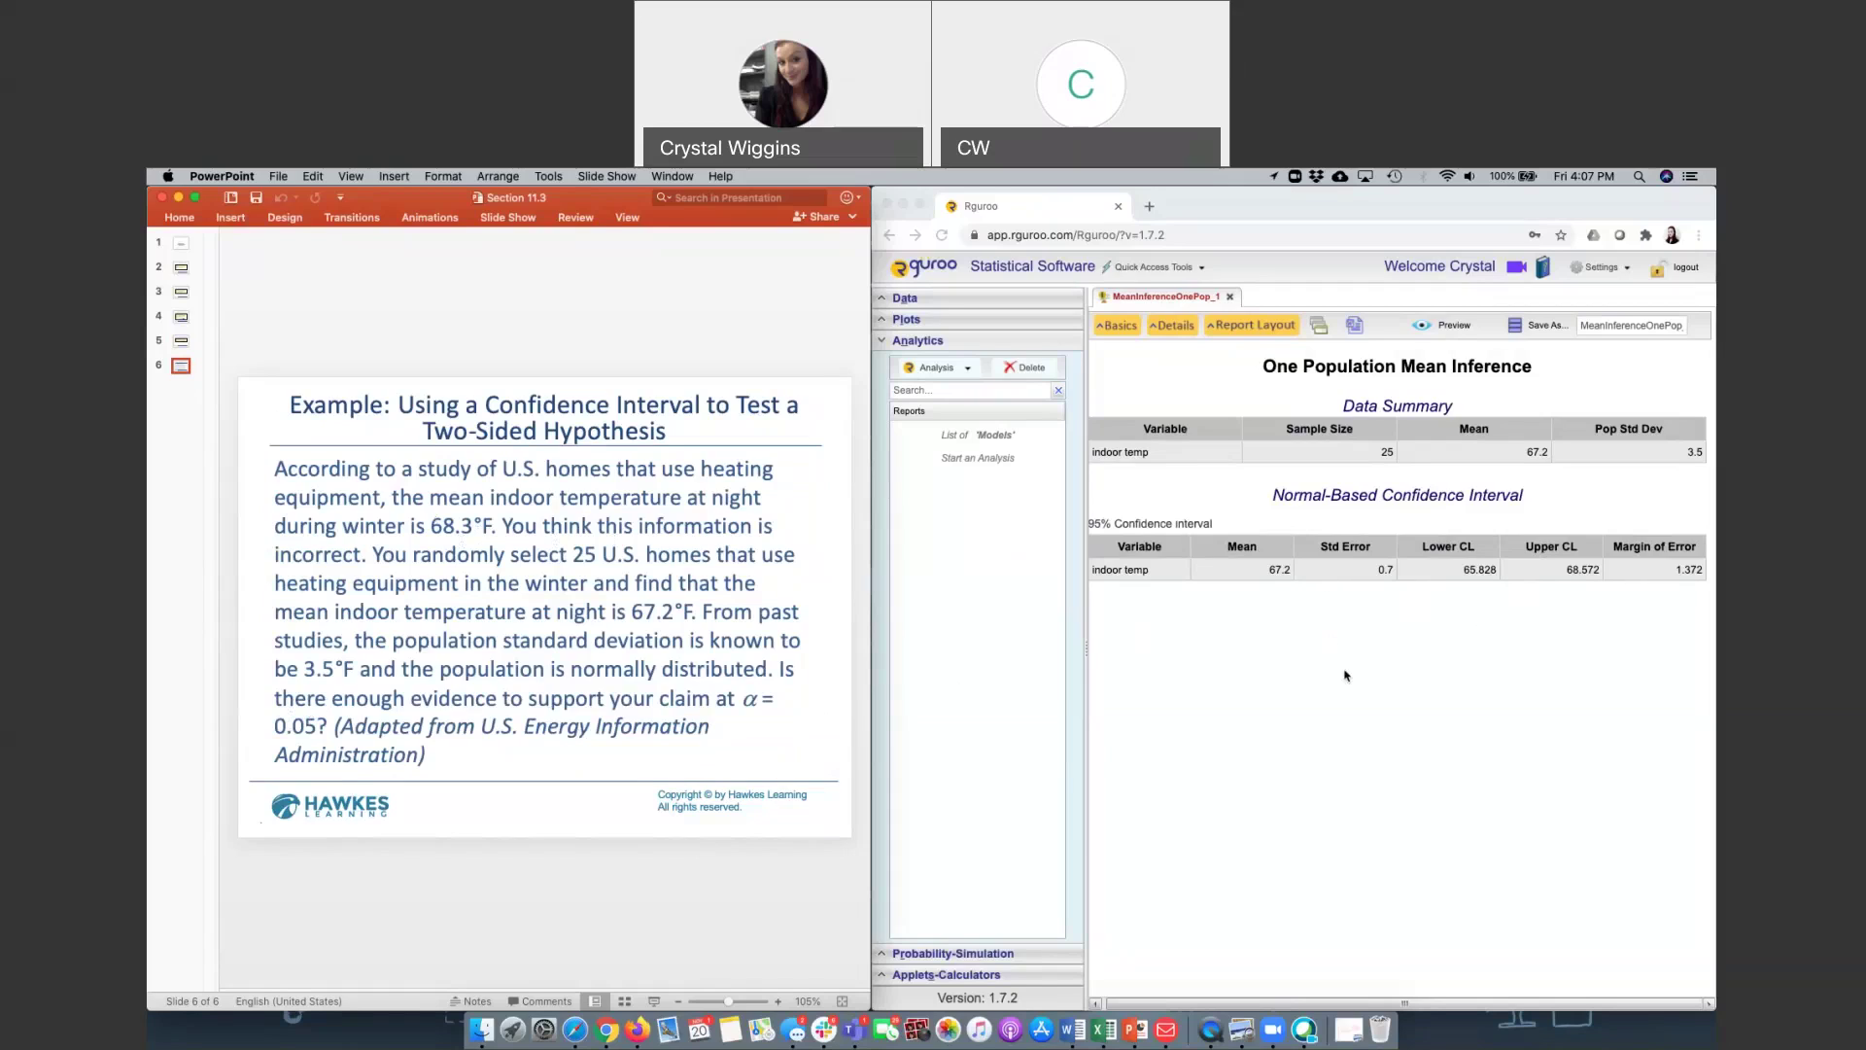
Step: Add a two-sided (!=) z-test against 68.3 and regenerate the report with its p-value graph
{"action": "left_click", "coordinate": [1119, 332]}
{"action": "left_click", "coordinate": [1119, 328]}
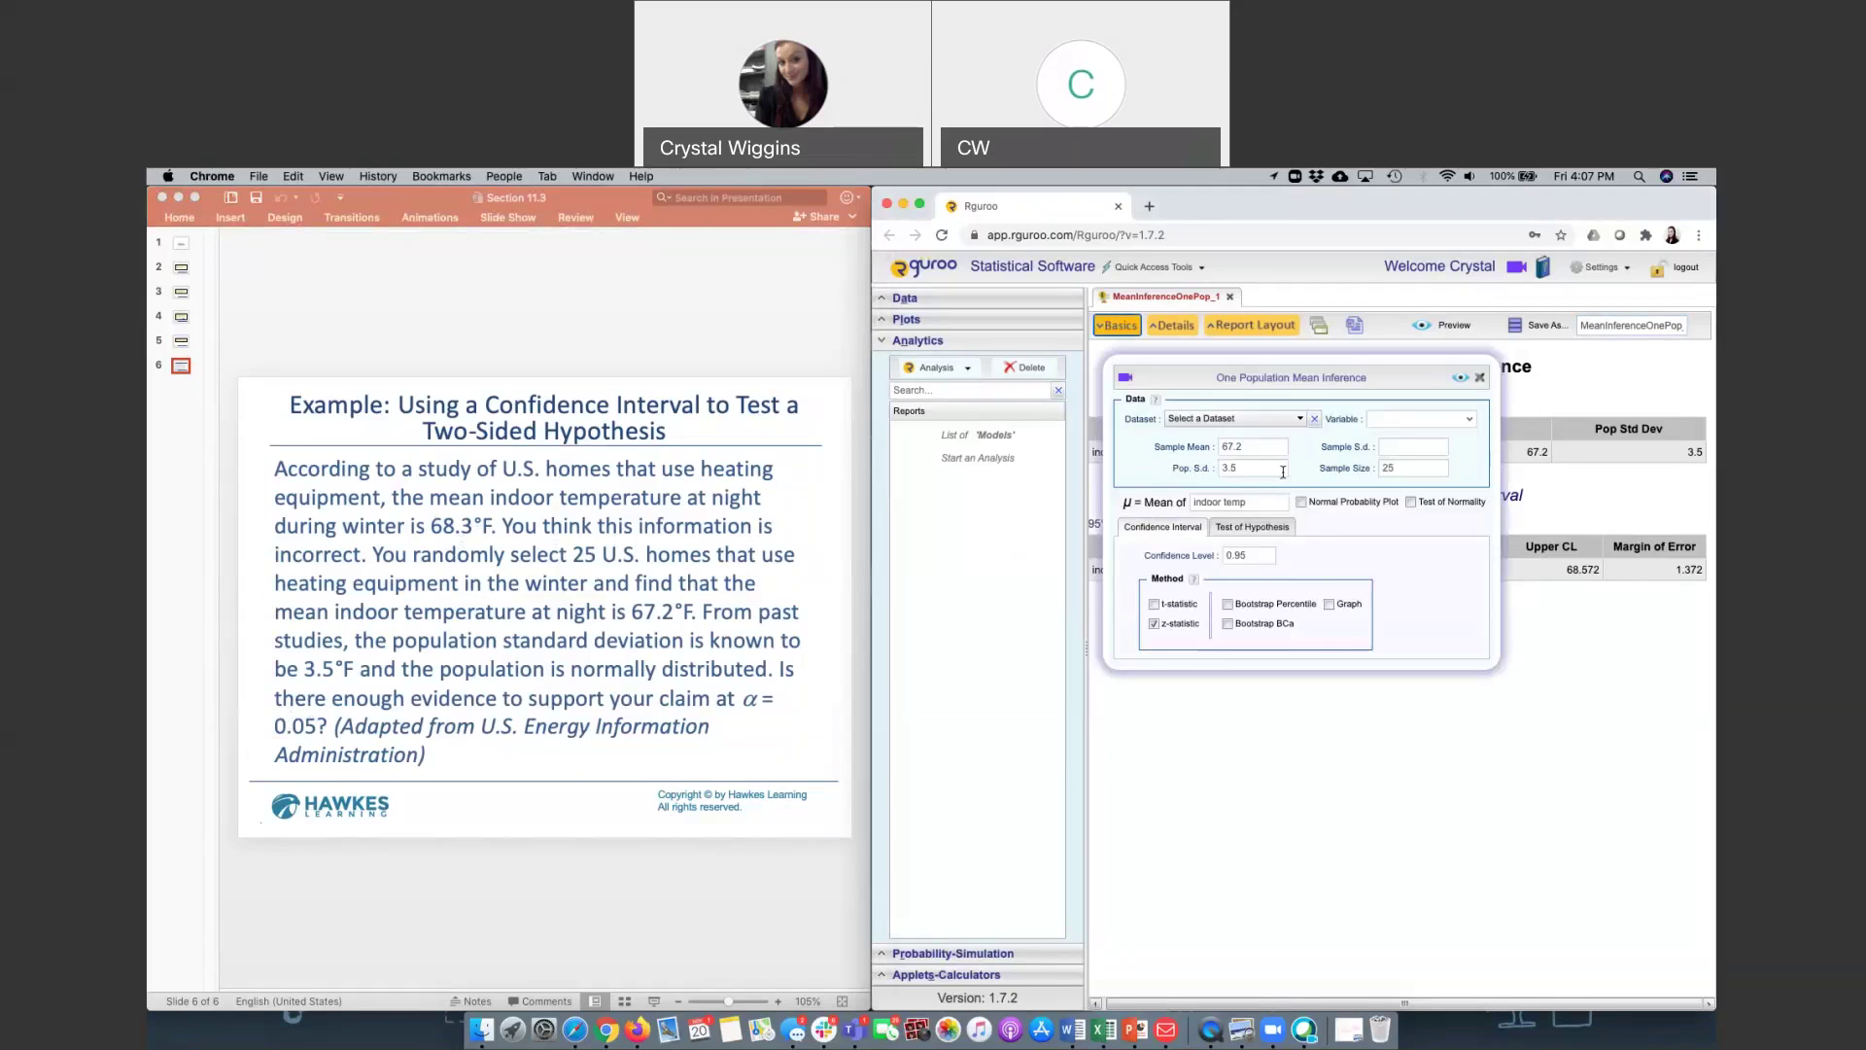
{"action": "left_click", "coordinate": [1253, 529]}
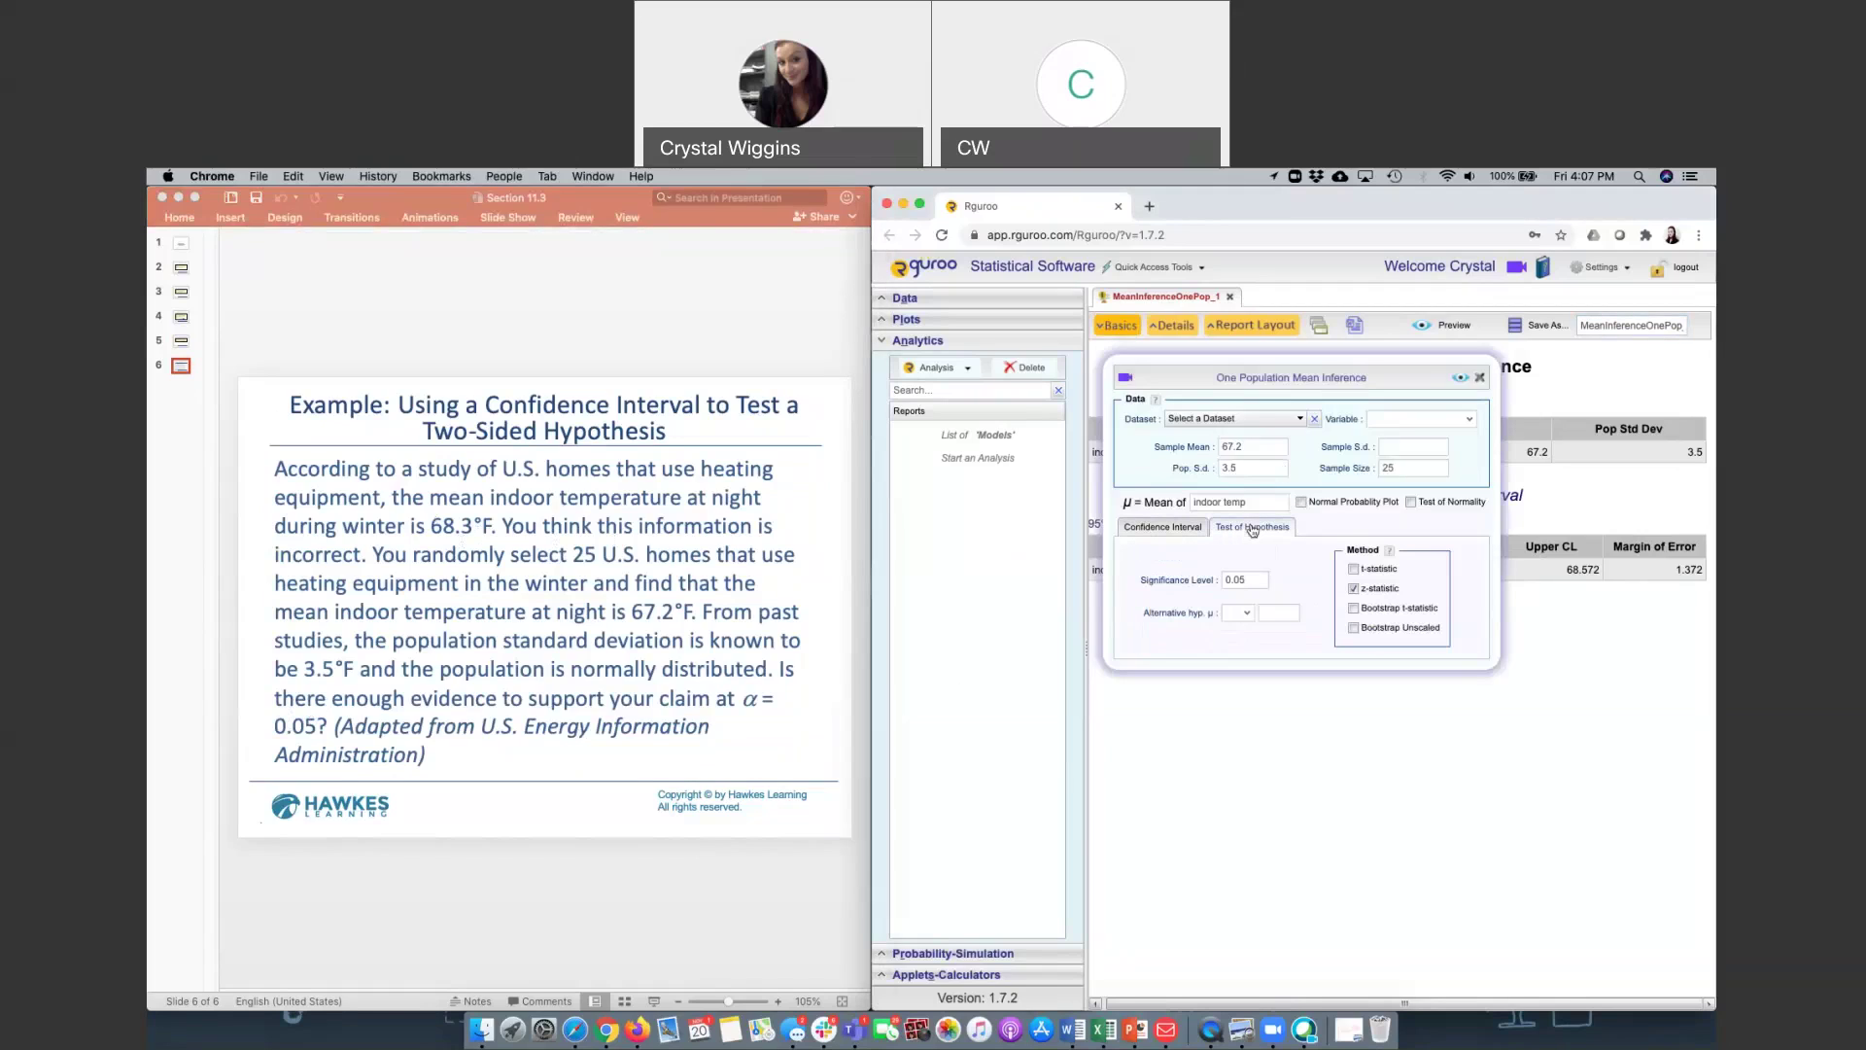
{"action": "left_click", "coordinate": [1238, 612]}
{"action": "left_click", "coordinate": [1244, 646]}
{"action": "left_click", "coordinate": [1273, 611]}
{"action": "type", "text": "68.3"}
{"action": "left_click", "coordinate": [1479, 375]}
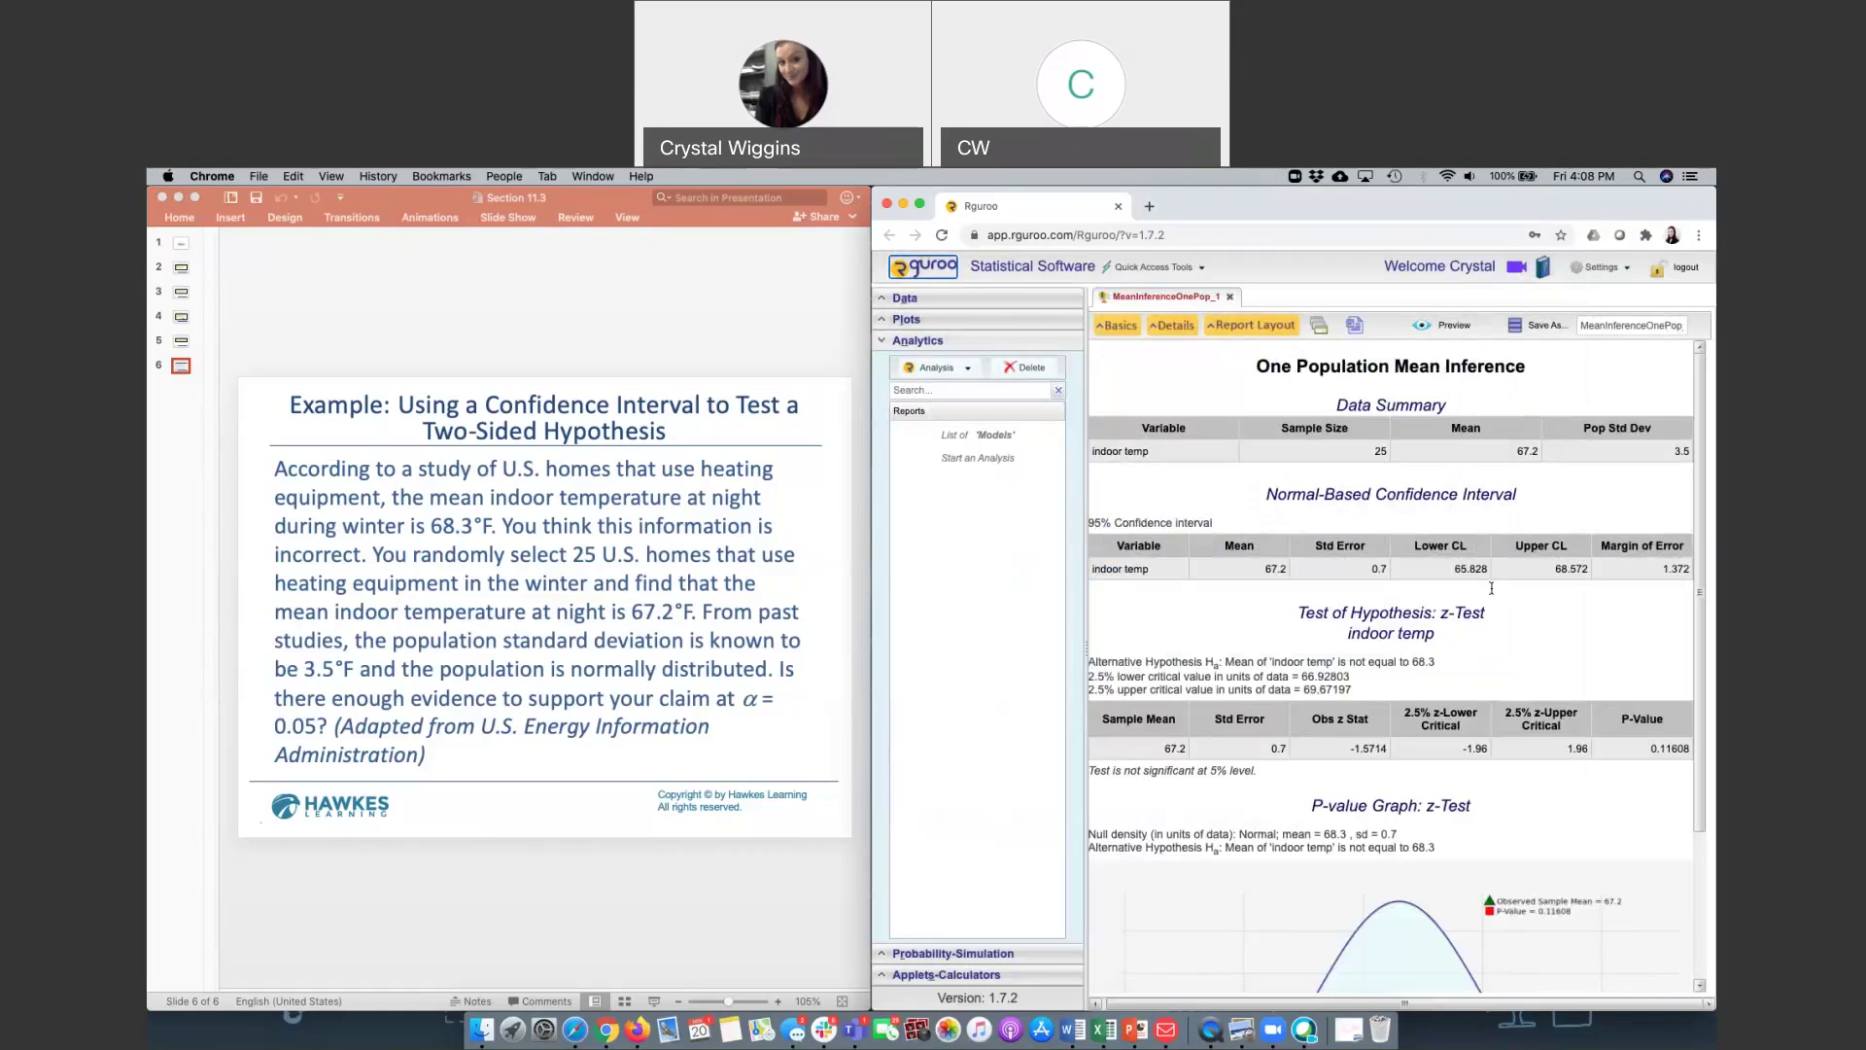
{"action": "scroll", "coordinate": [1562, 710], "scroll_direction": "down", "scroll_amount": 3}
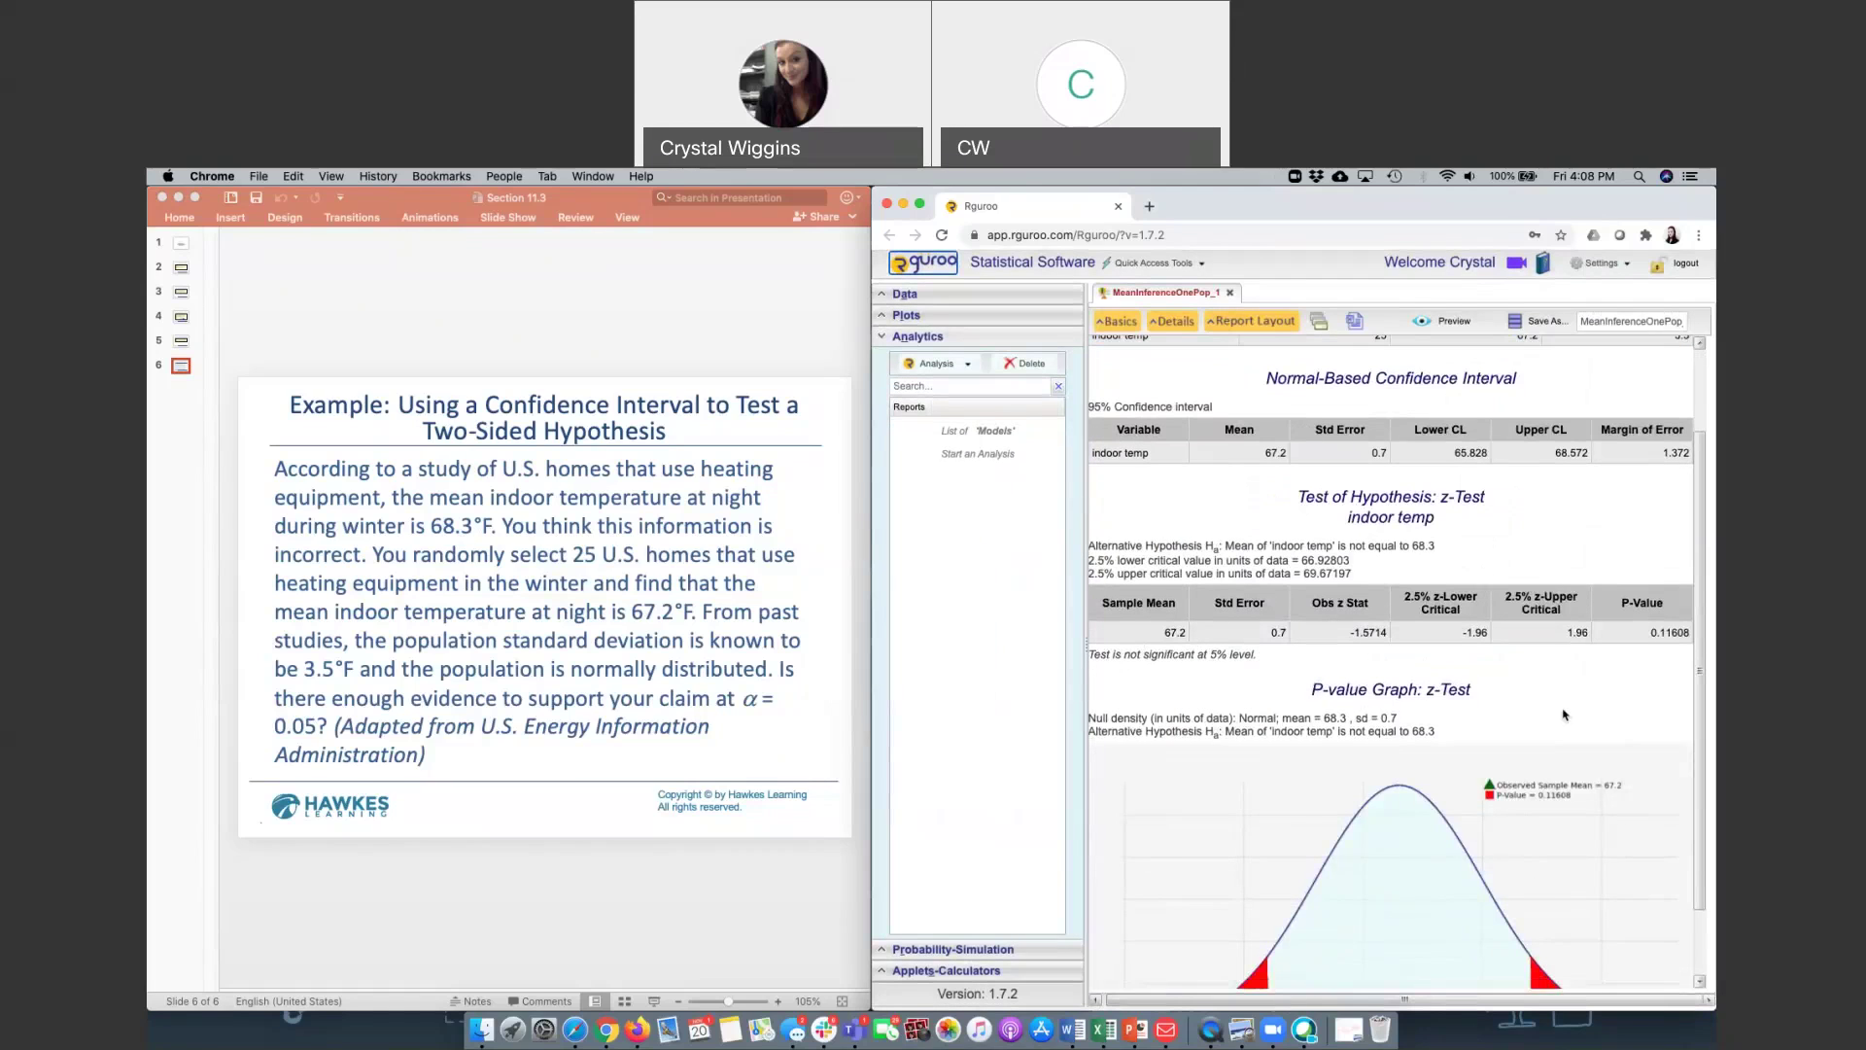
{"action": "scroll", "coordinate": [1555, 671], "scroll_direction": "down", "scroll_amount": 2}
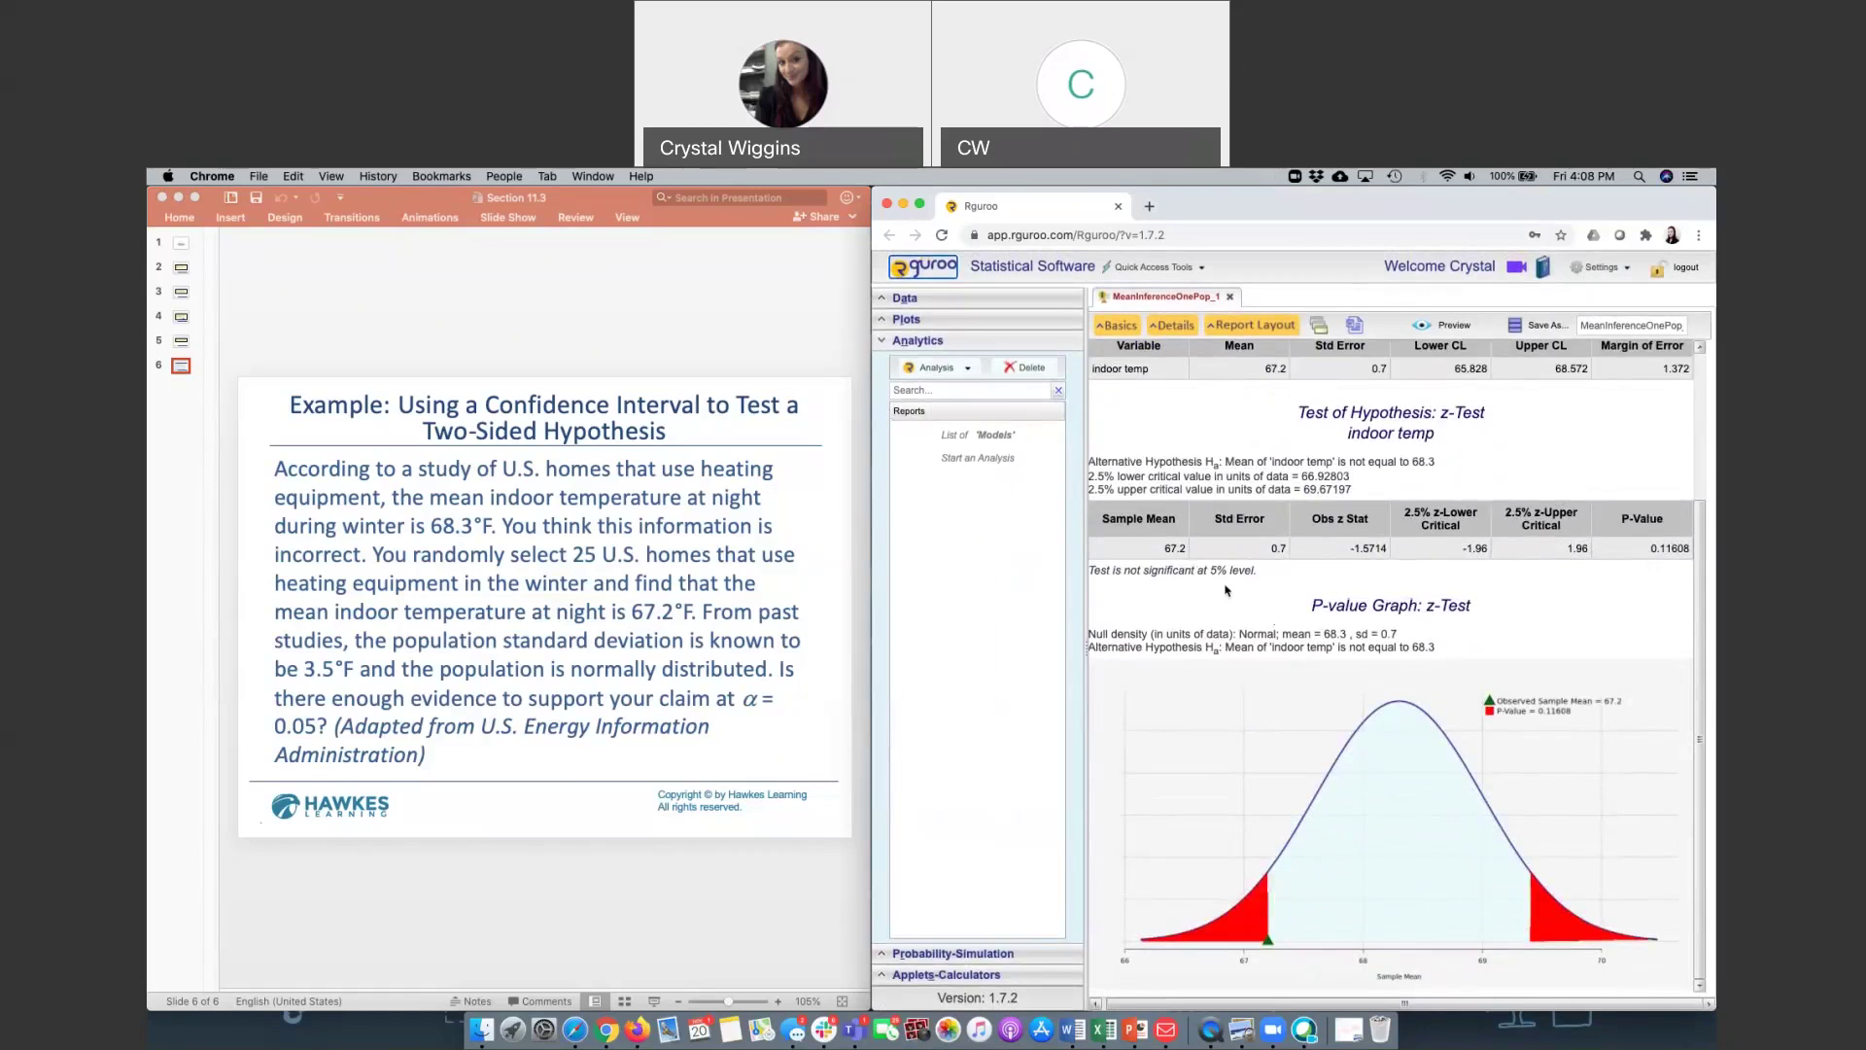
{"action": "scroll", "coordinate": [1450, 459], "scroll_direction": "up", "scroll_amount": 3}
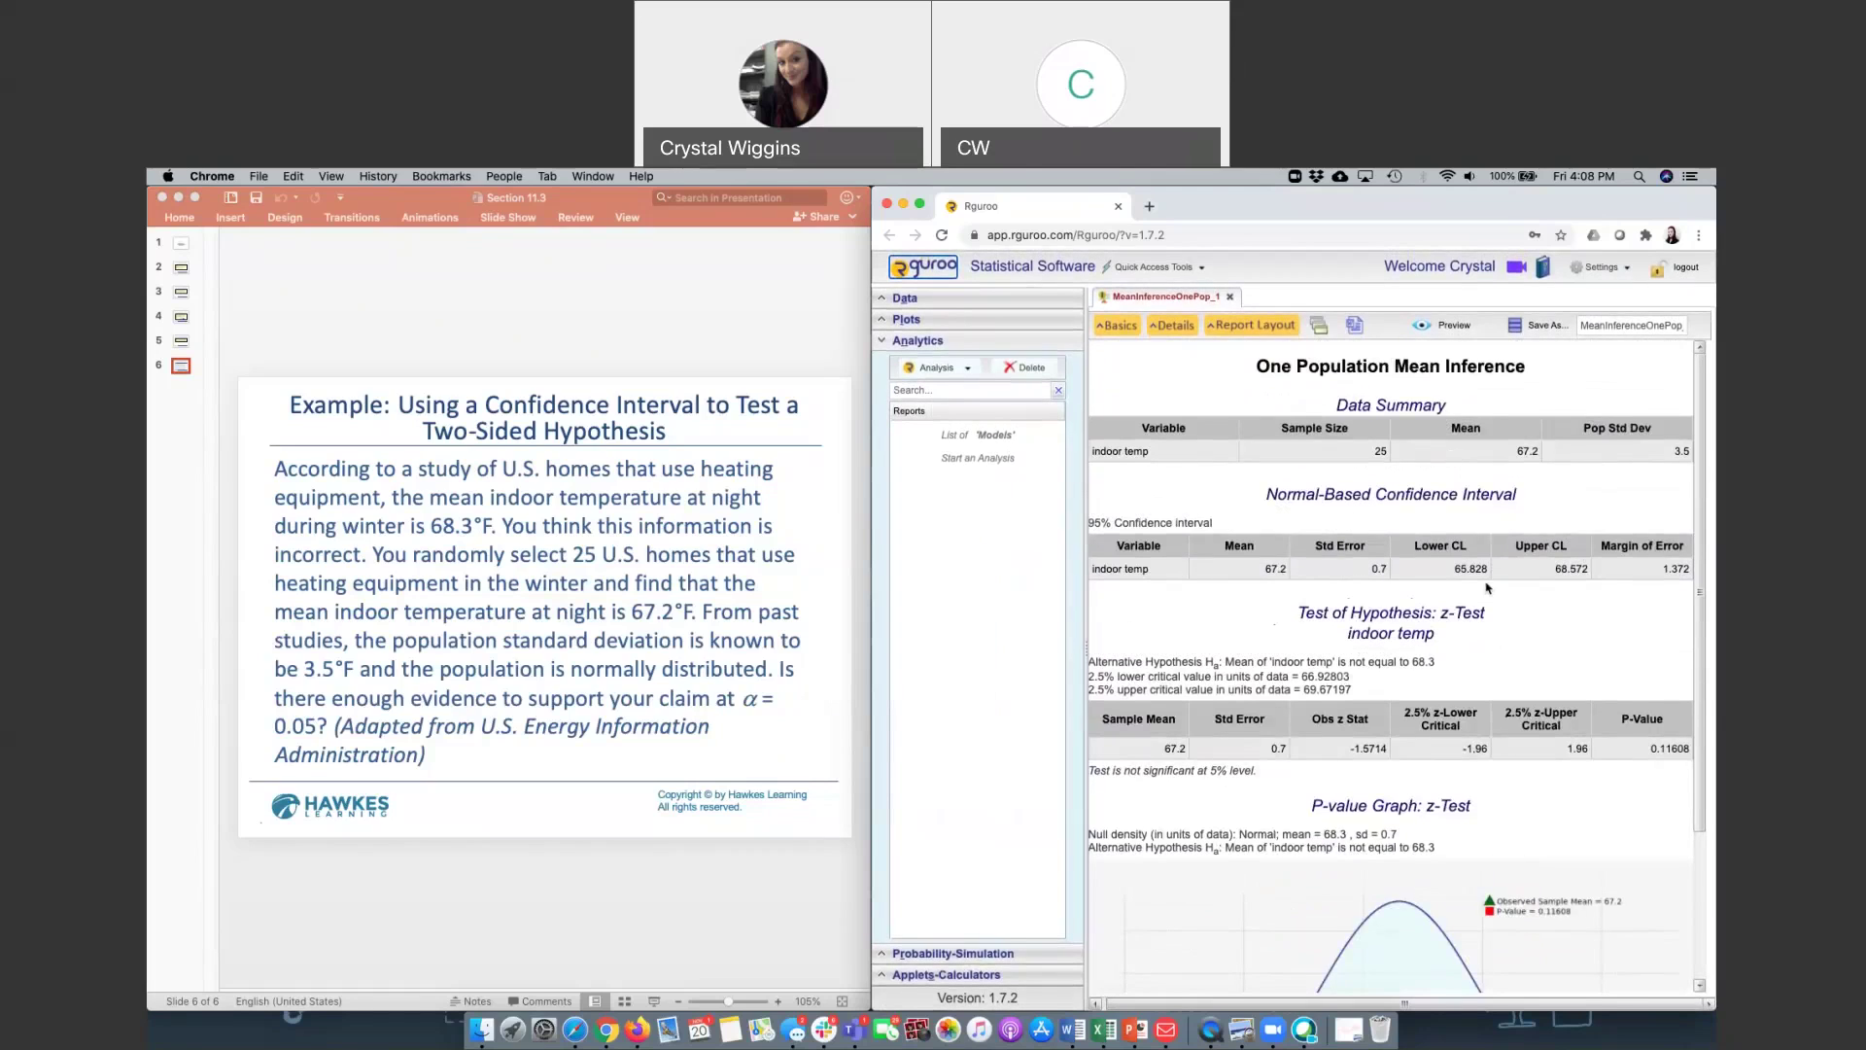